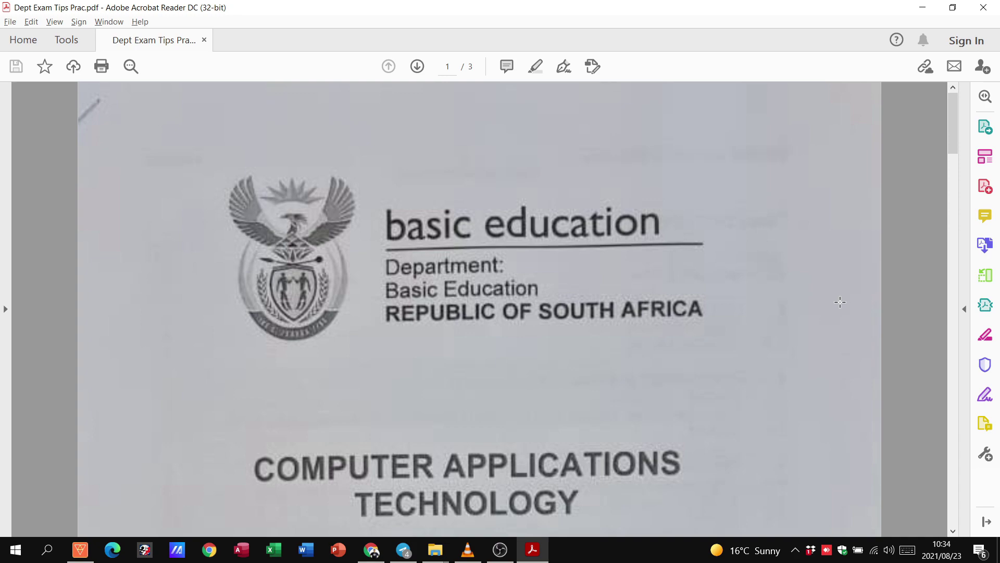
# - Scroll down the 2021 guidelines cover until 'These guidelines consist of 17 pages.' is visible
pyautogui.scroll(-2, 750, 318)
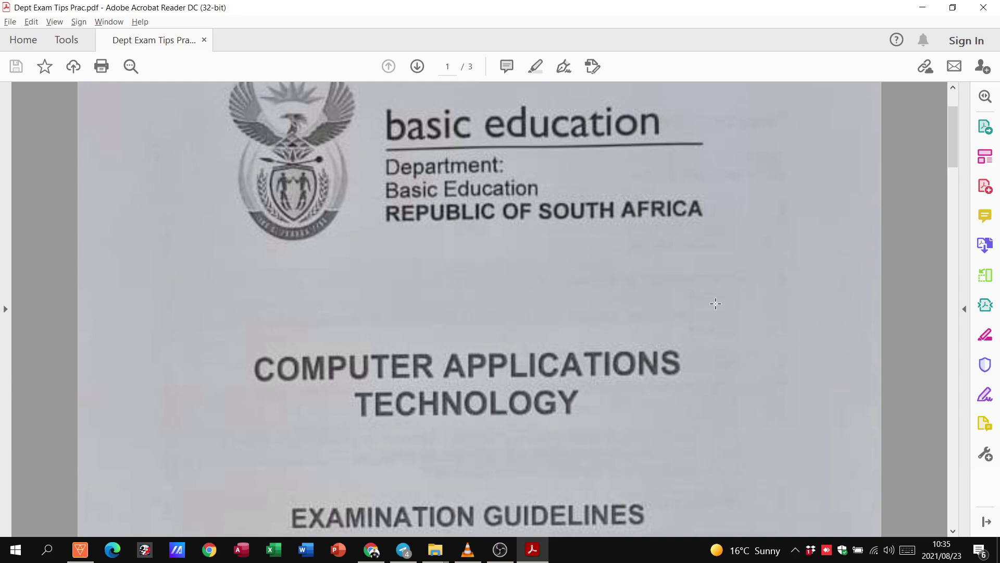
pyautogui.scroll(-6, 715, 304)
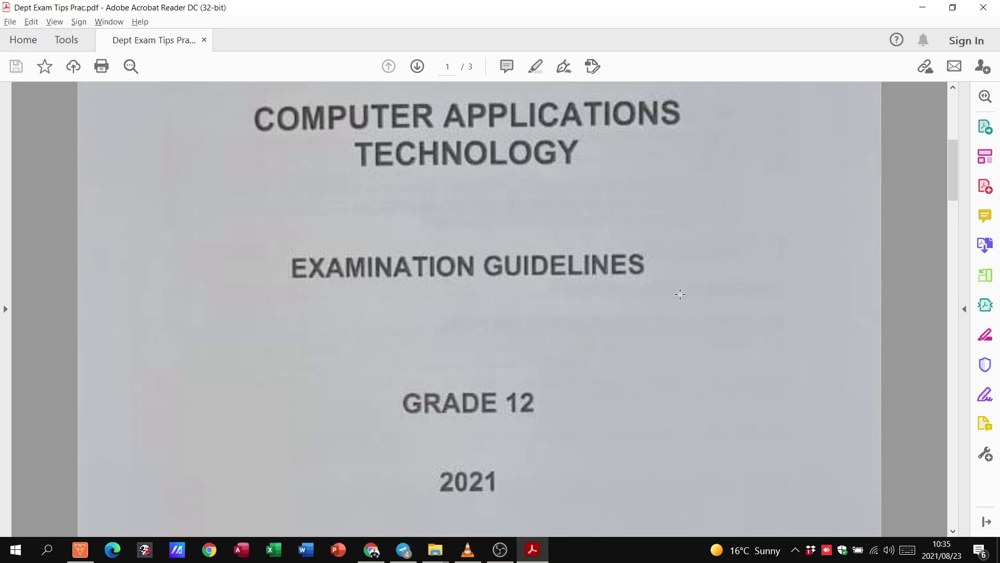
pyautogui.scroll(-3, 659, 305)
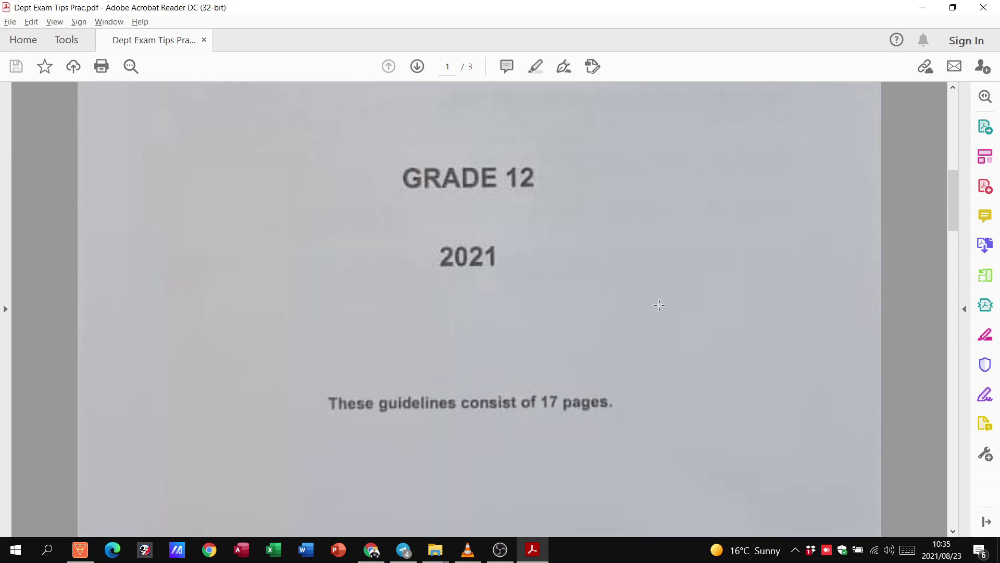
# - Scroll to page 2's 3.2 Scope table, from word processing ±45 to the 150-mark total
pyautogui.scroll(-10, 659, 305)
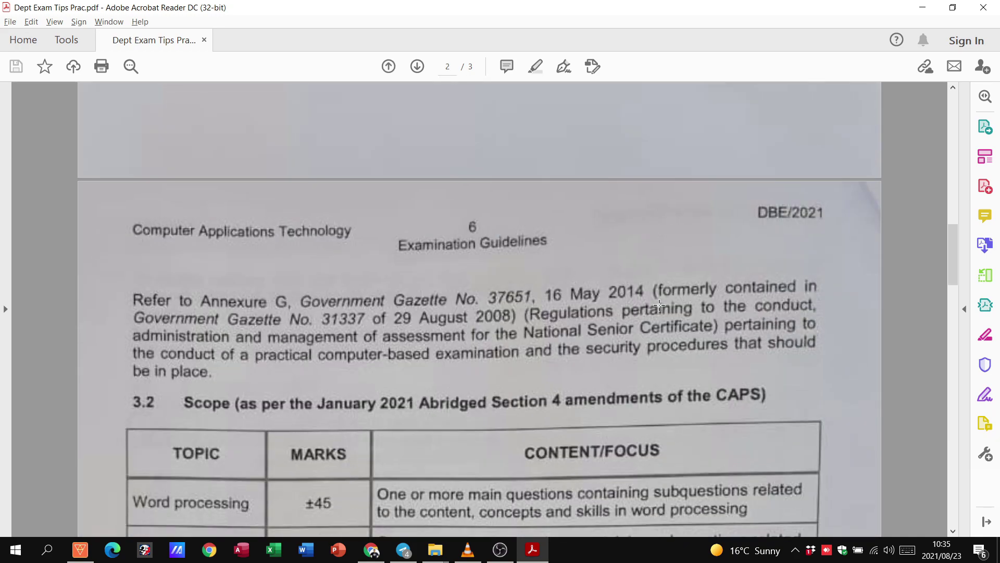
pyautogui.scroll(-4, 658, 305)
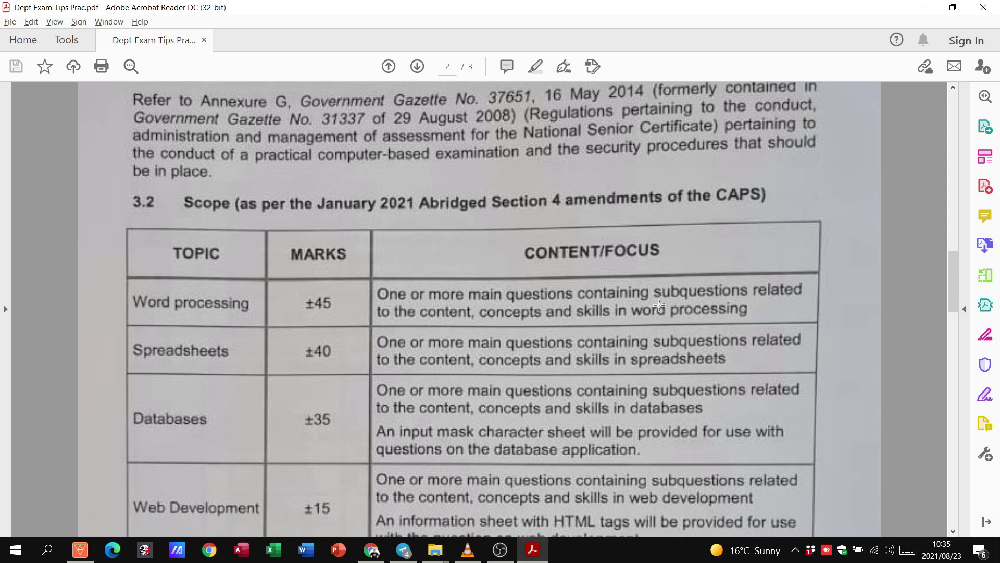
pyautogui.scroll(-4, 659, 305)
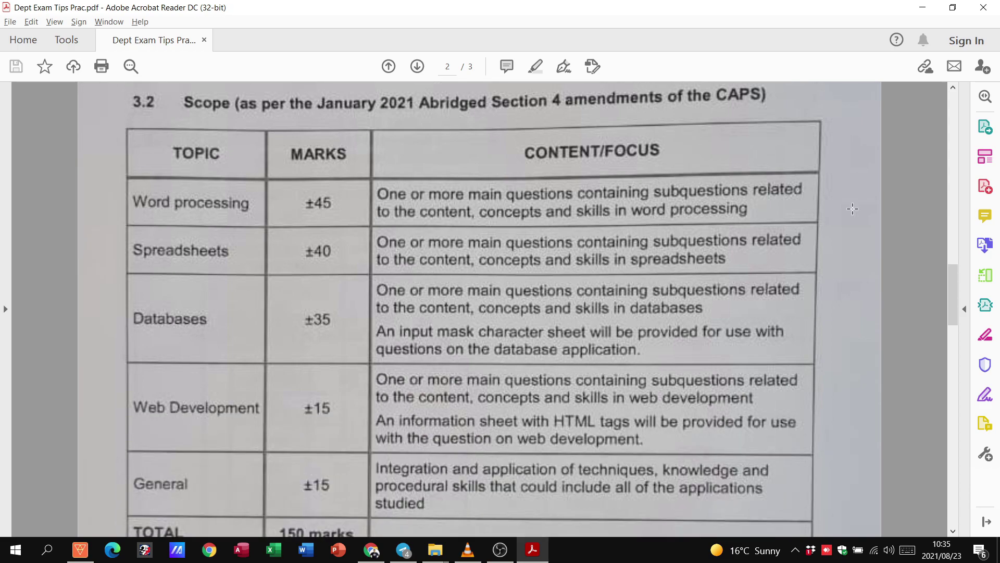
pyautogui.scroll(-1, 852, 208)
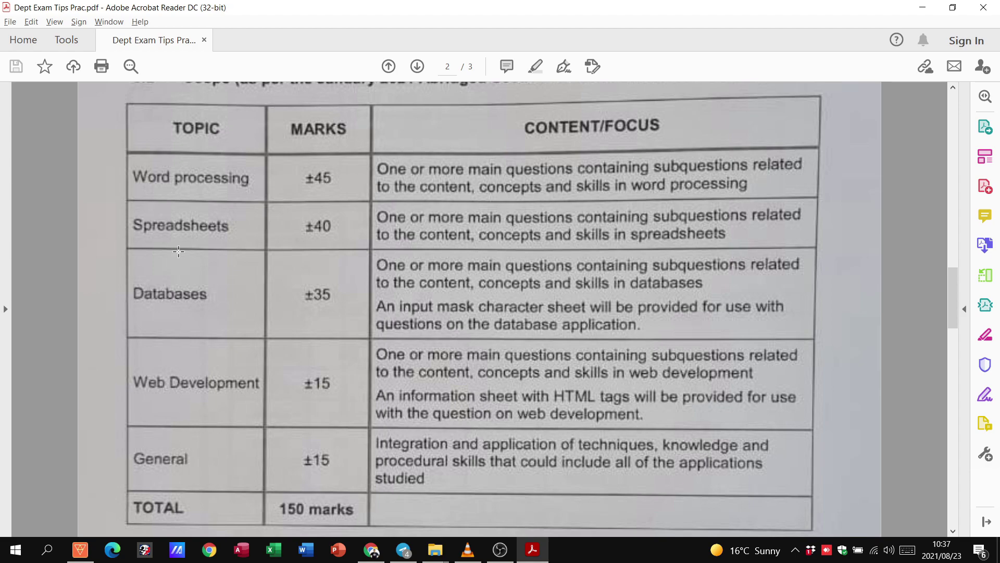
# - Scroll through section 3.3 Content to the Word processing tips on page 3
pyautogui.scroll(-5, 178, 252)
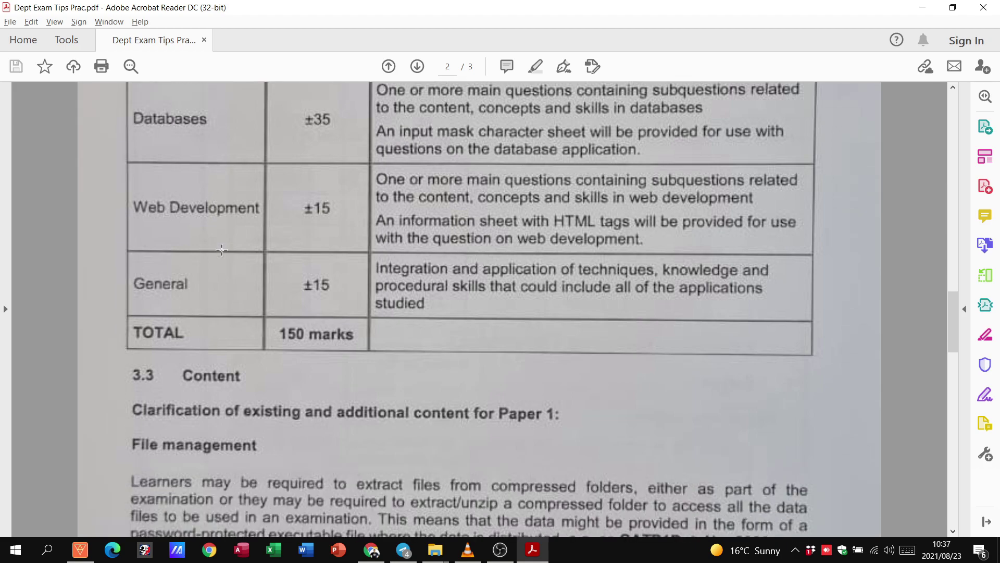
pyautogui.scroll(-2, 227, 250)
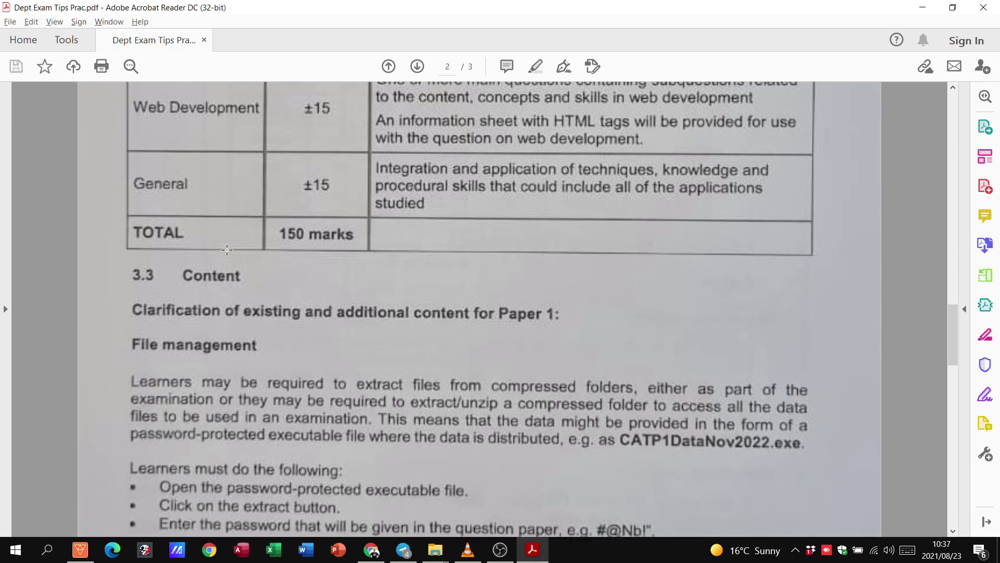
pyautogui.scroll(-1, 227, 250)
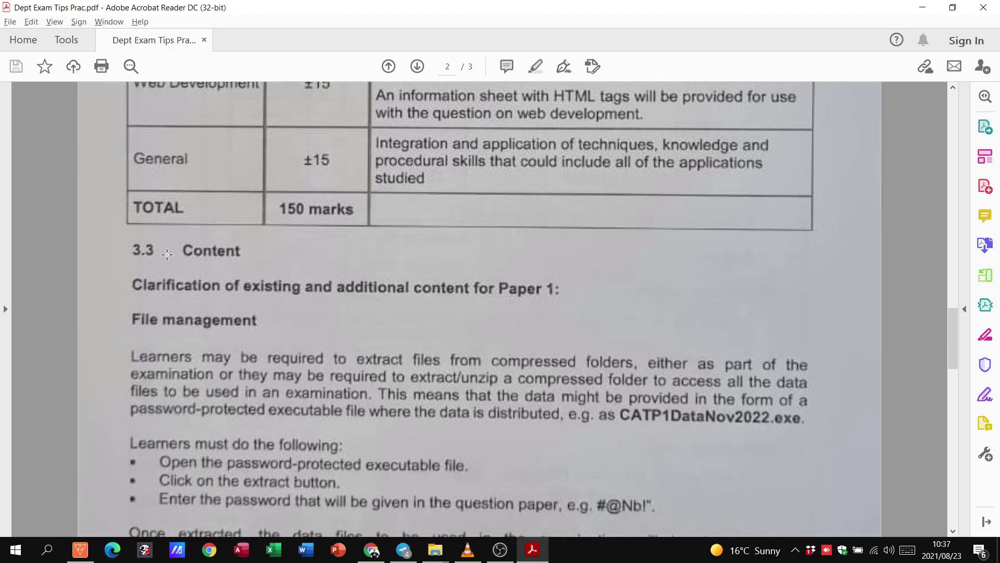
pyautogui.scroll(-1, 166, 254)
pyautogui.scroll(-1, 151, 255)
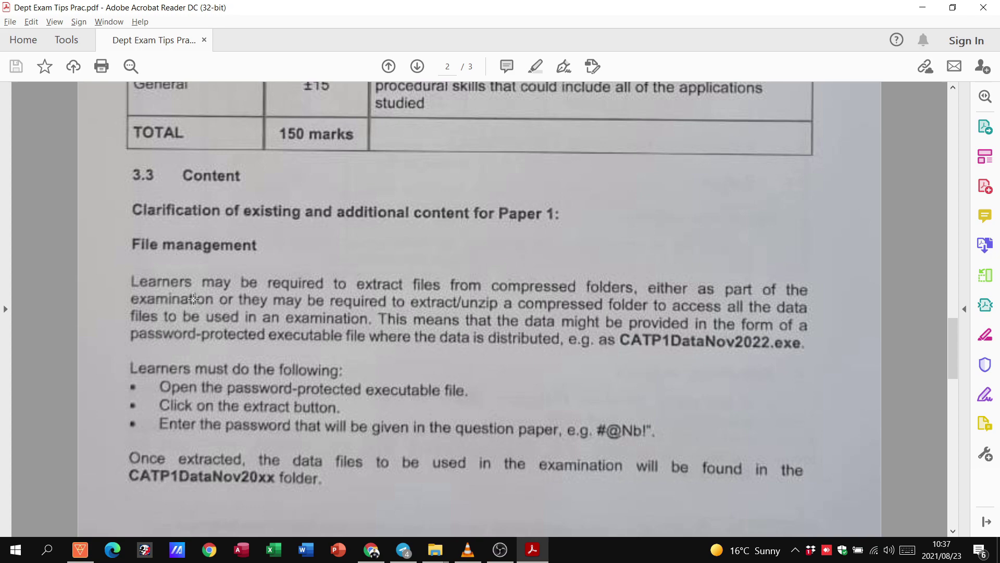
pyautogui.scroll(-1, 162, 306)
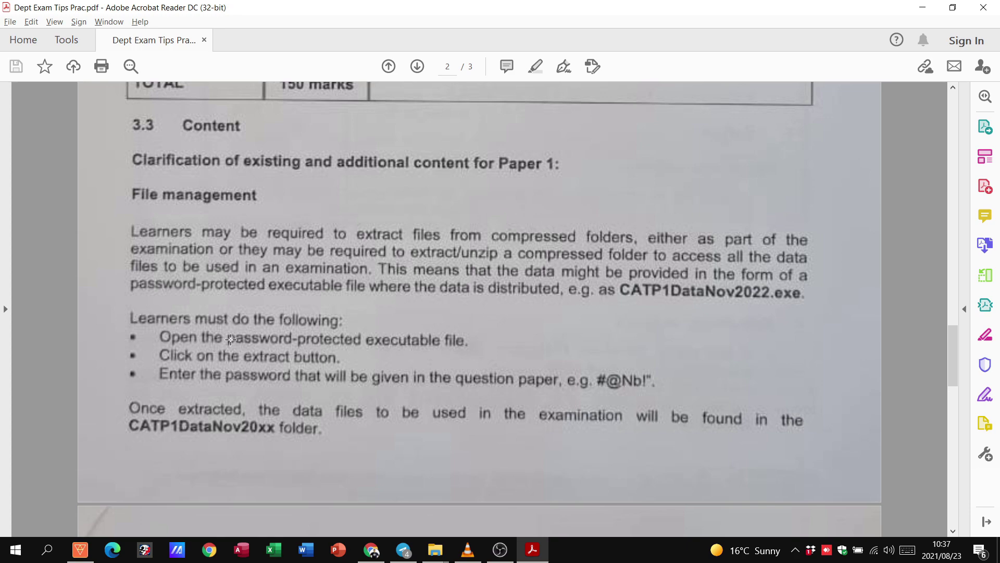
pyautogui.scroll(-1, 230, 340)
pyautogui.scroll(-1, 197, 337)
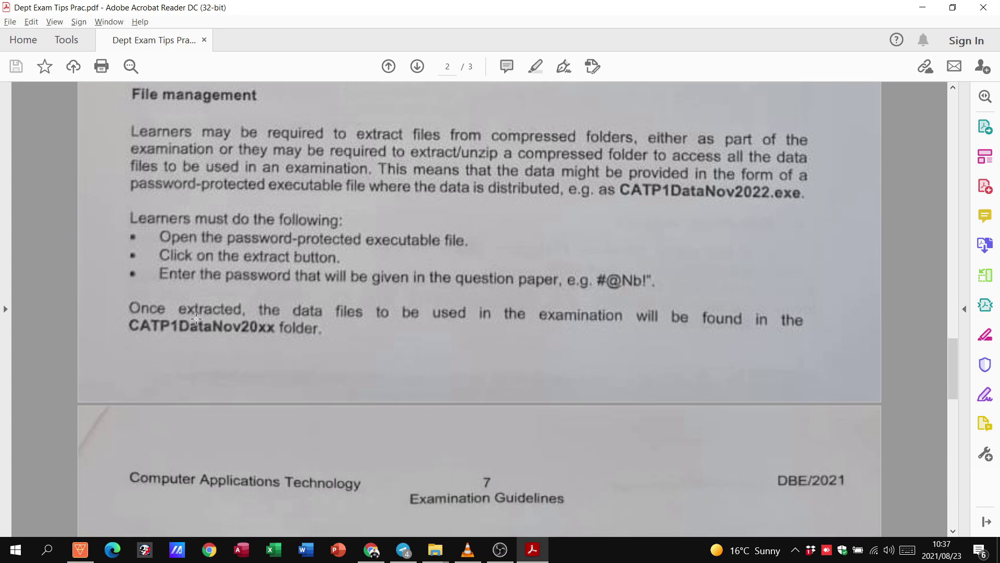
pyautogui.scroll(-4, 196, 318)
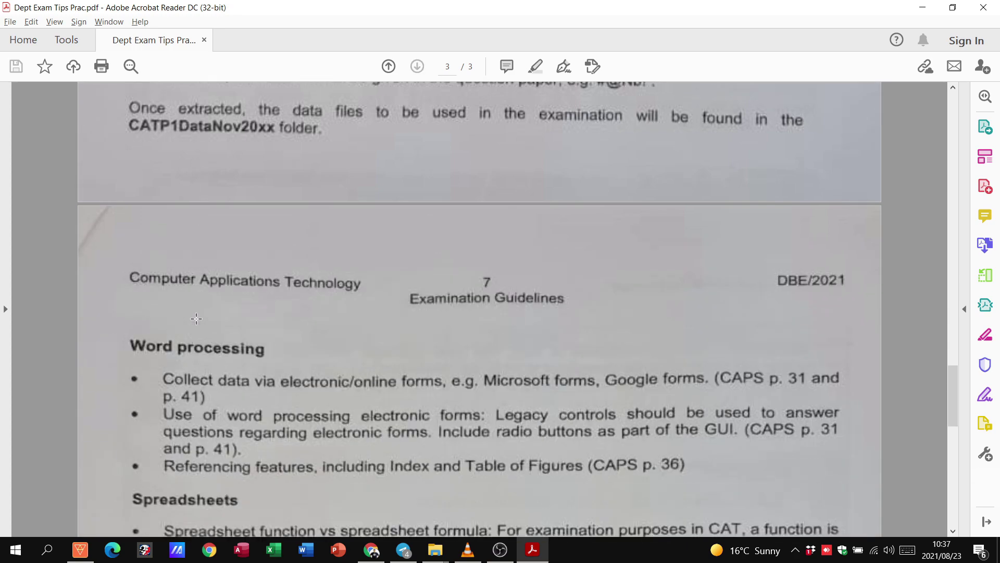
pyautogui.scroll(-1, 196, 318)
pyautogui.scroll(-1, 120, 284)
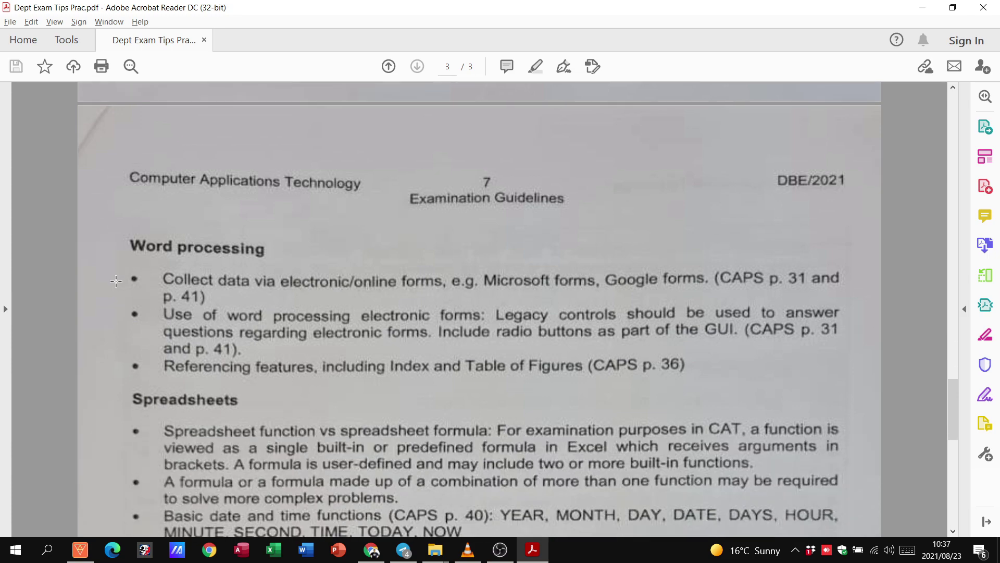
# - Reveal the 'Named ranges in spreadsheets' bullet, then switch to Word from the taskbar
pyautogui.scroll(-1, 116, 282)
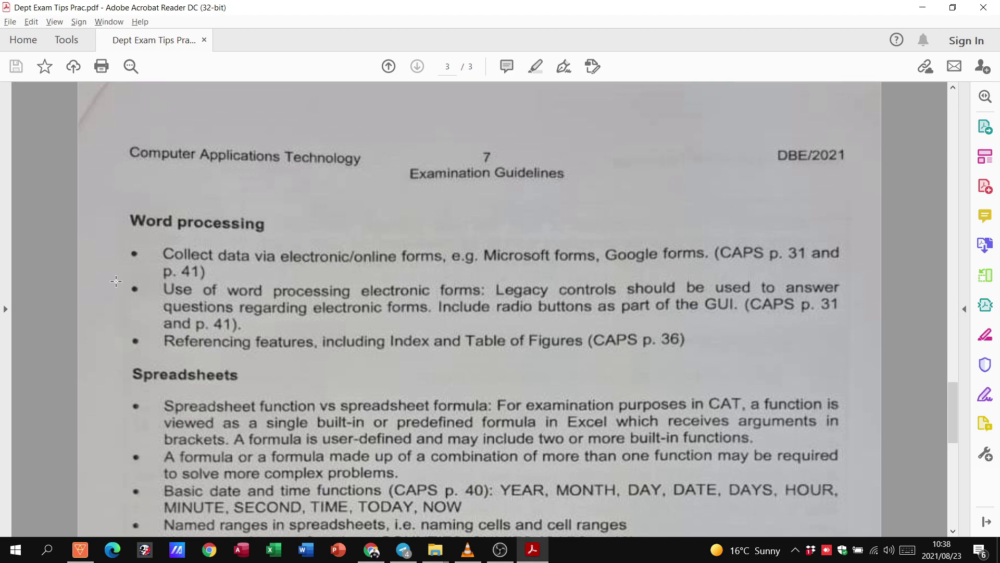
pyautogui.click(310, 558)
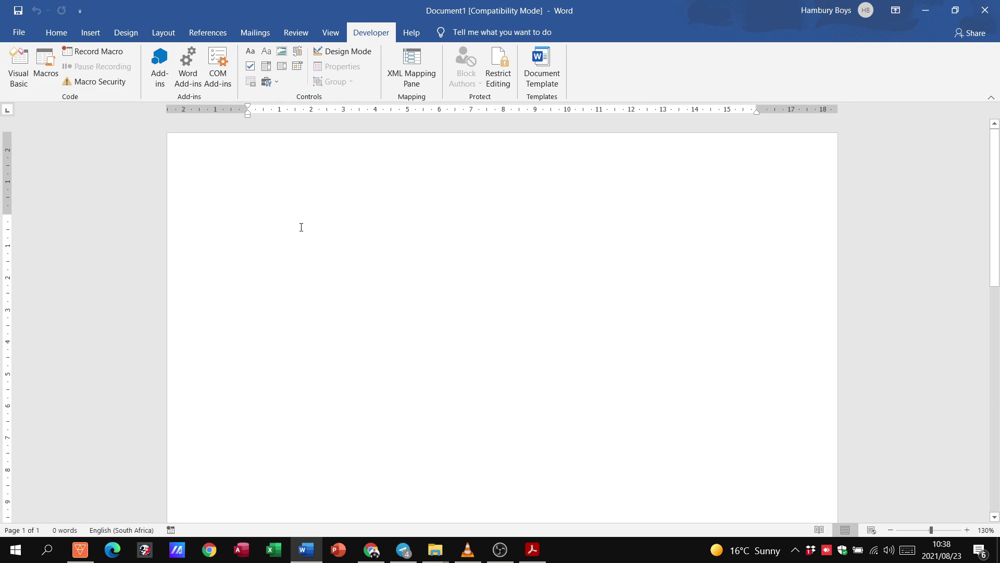
pyautogui.write('Yes NO')
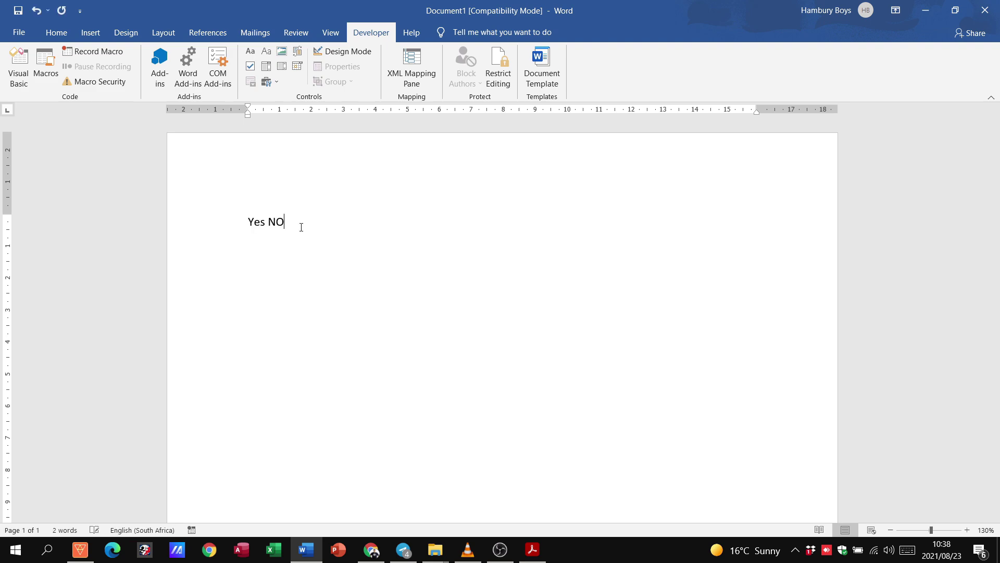
pyautogui.write(' |')
pyautogui.press('Tab')
pyautogui.press('Tab')
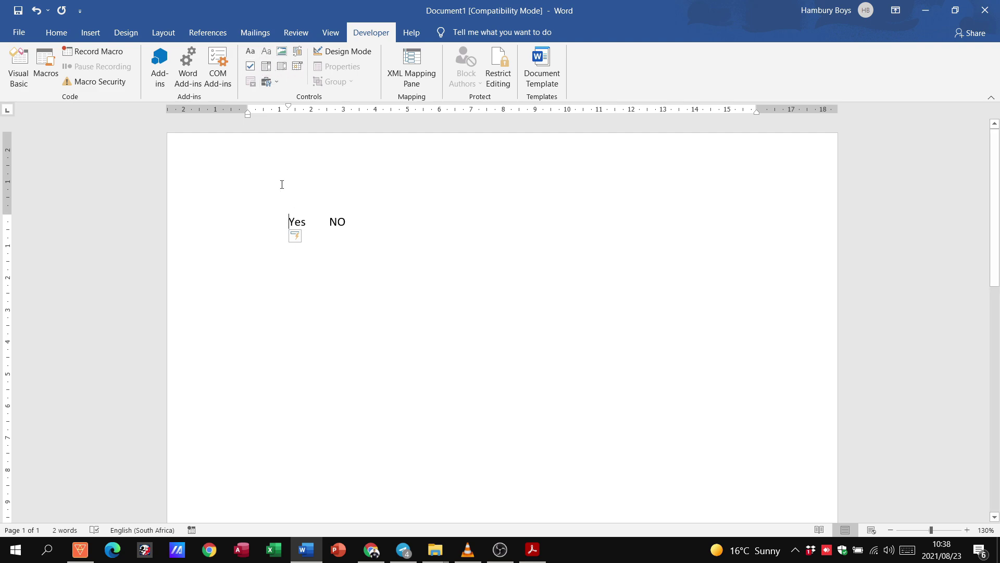
pyautogui.click(251, 66)
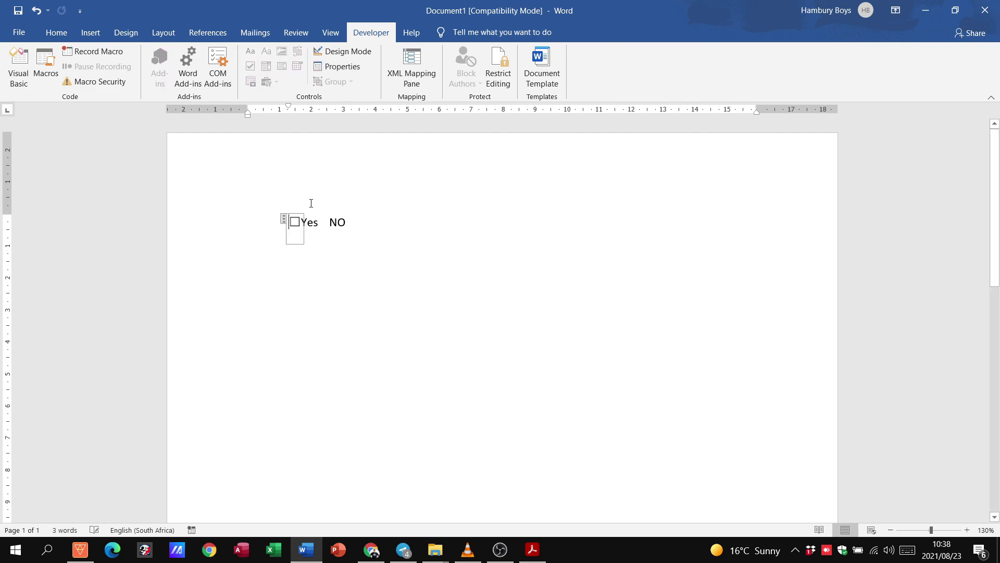
pyautogui.click(329, 222)
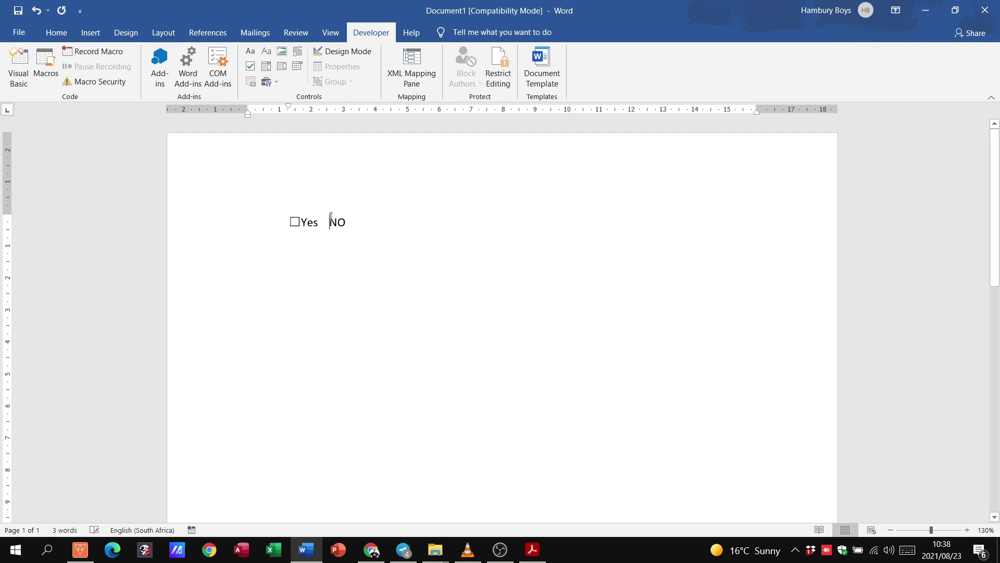
pyautogui.click(250, 66)
pyautogui.click(295, 221)
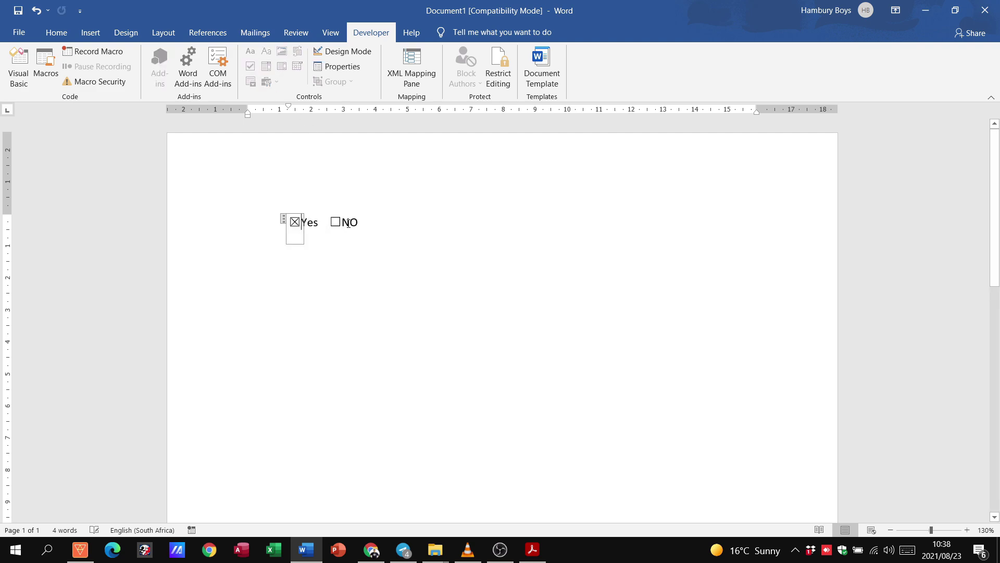
pyautogui.click(335, 222)
pyautogui.click(295, 222)
pyautogui.hotkey('alt', 'Tab')
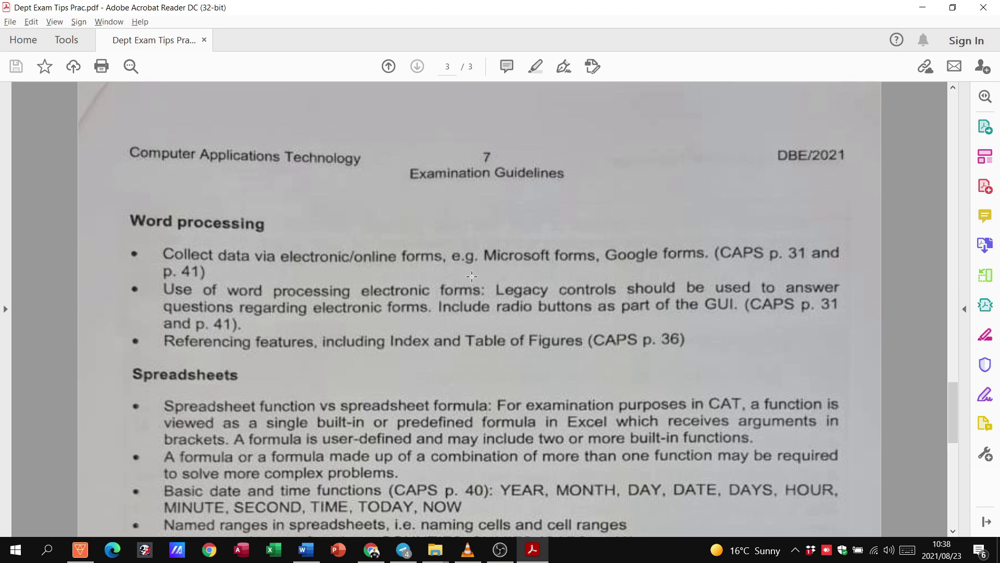
pyautogui.hotkey('alt', 'Tab')
pyautogui.click(408, 273)
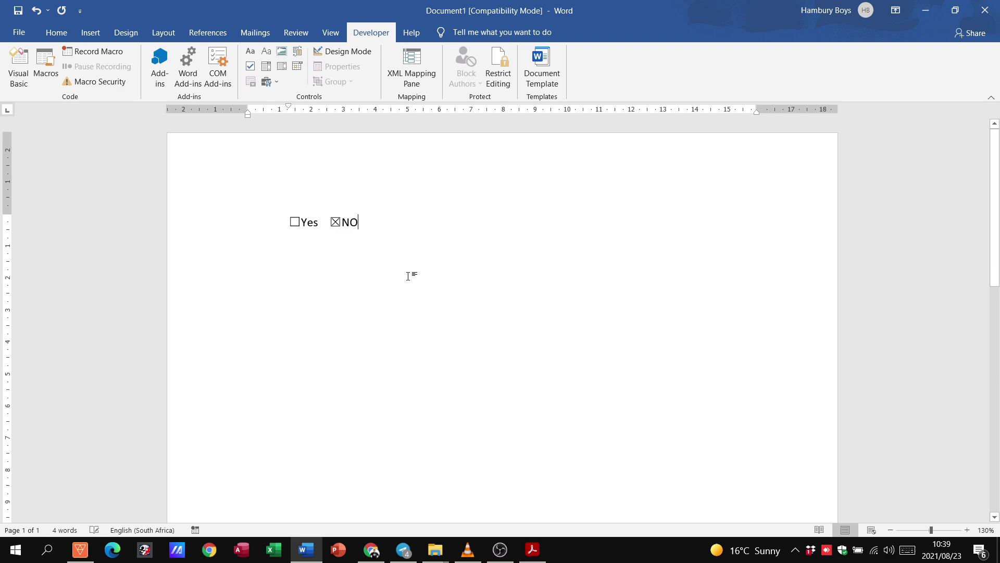
pyautogui.keyDown('shift'); pyautogui.click(245, 223); pyautogui.keyUp('shift')
pyautogui.press('BackSpace')
# - Insert Automatic Table 1 contents and type 'Heading' on a line below it
pyautogui.click(190, 34)
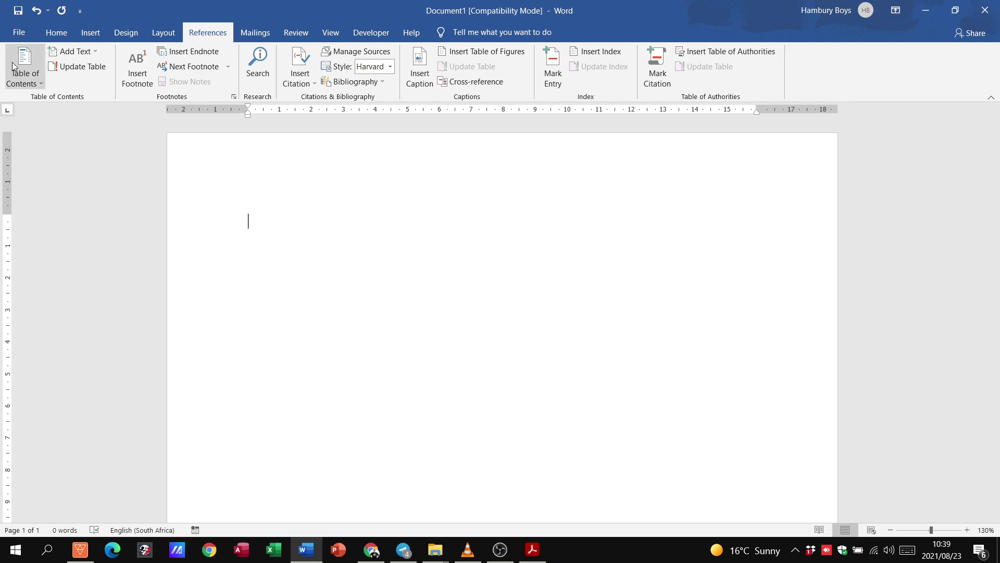
pyautogui.click(44, 83)
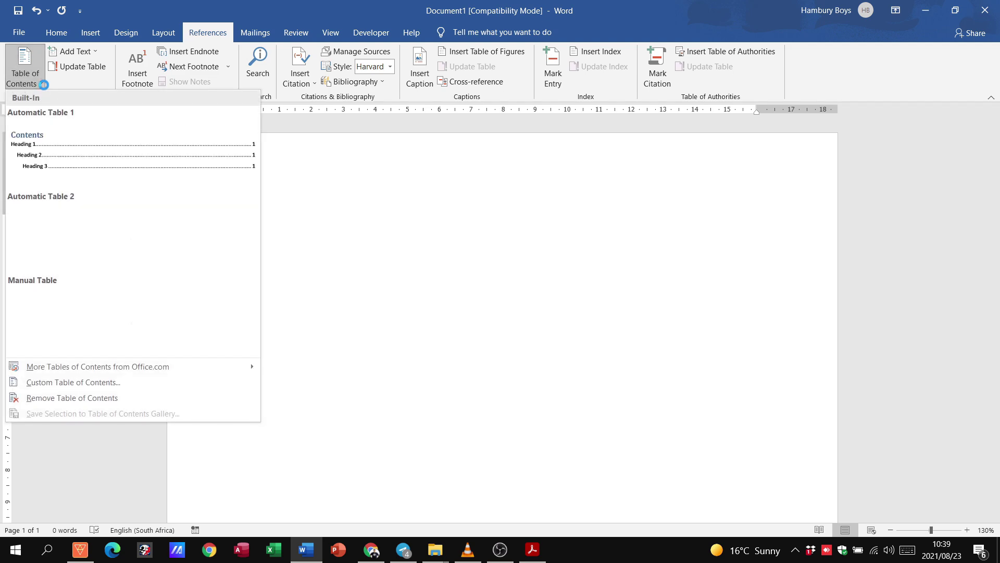
pyautogui.click(59, 155)
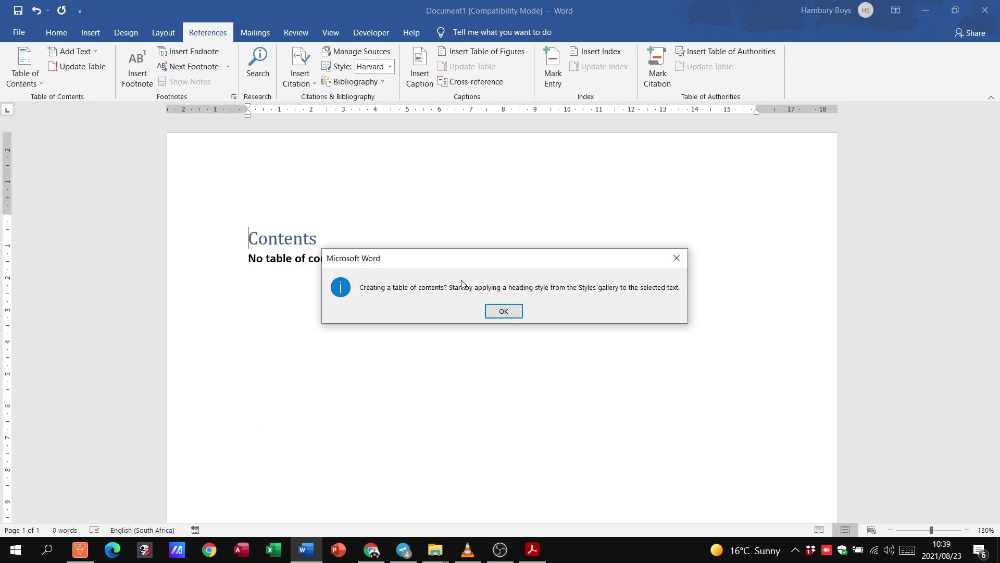
pyautogui.click(492, 311)
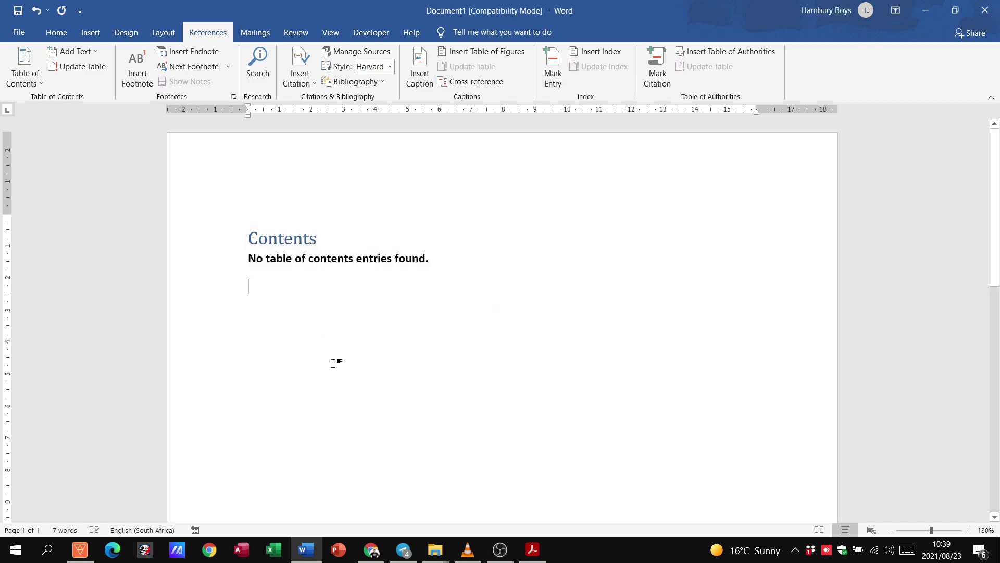
pyautogui.press('Return')
pyautogui.press('Return')
pyautogui.press('Return')
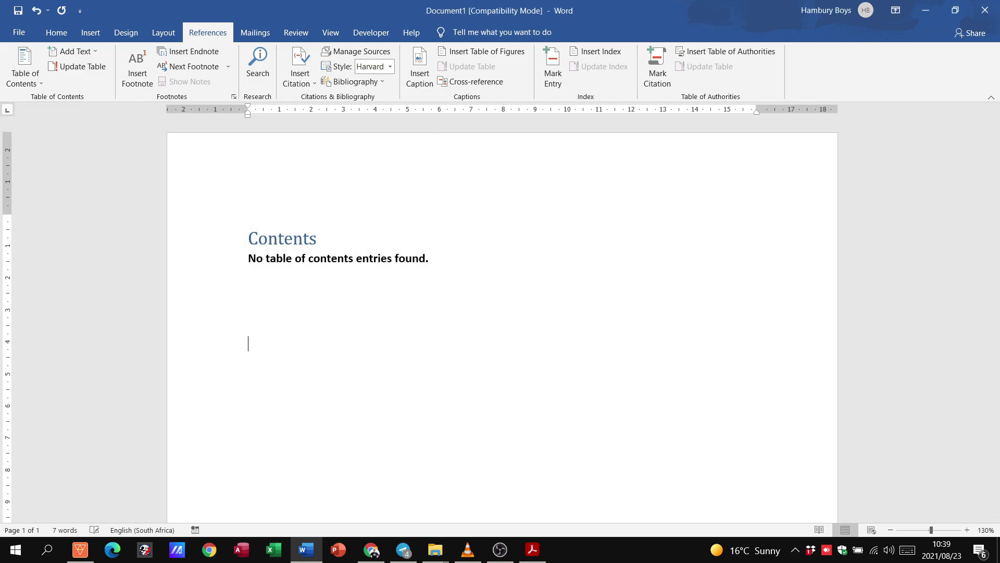
pyautogui.write('Heading')
# - Apply Heading 1 style to the 'Heading' line and update the contents table
pyautogui.click(205, 351)
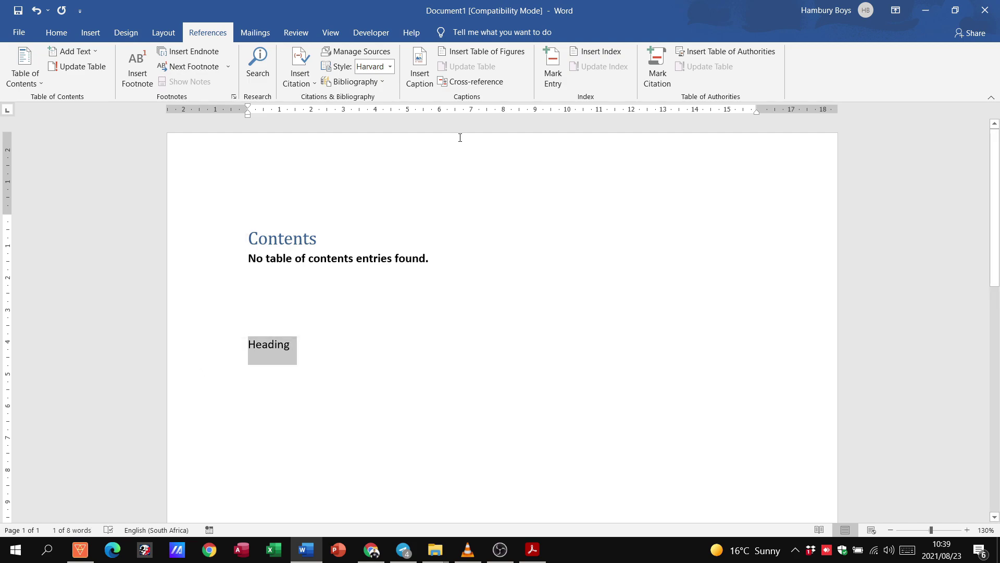
pyautogui.click(61, 32)
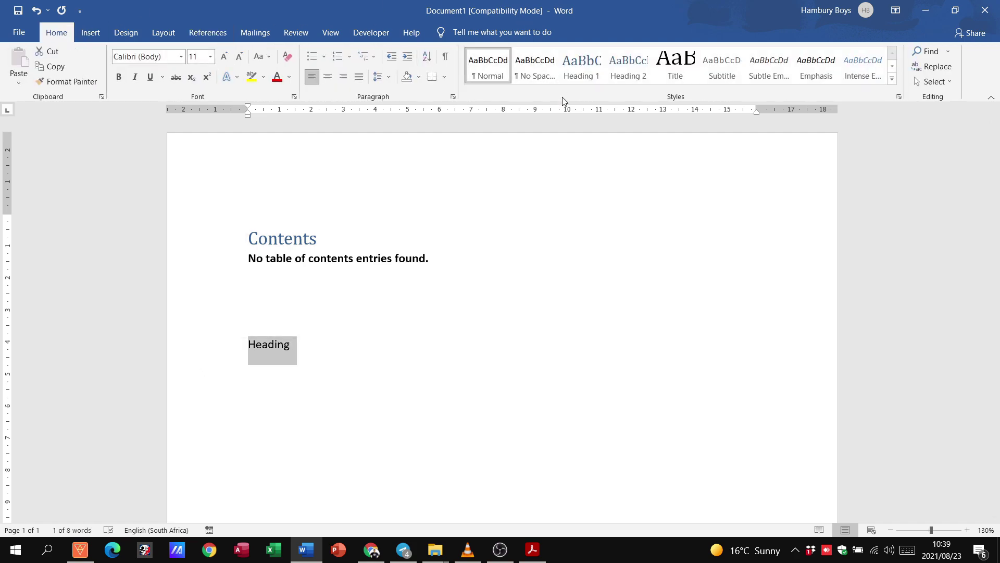
pyautogui.click(591, 65)
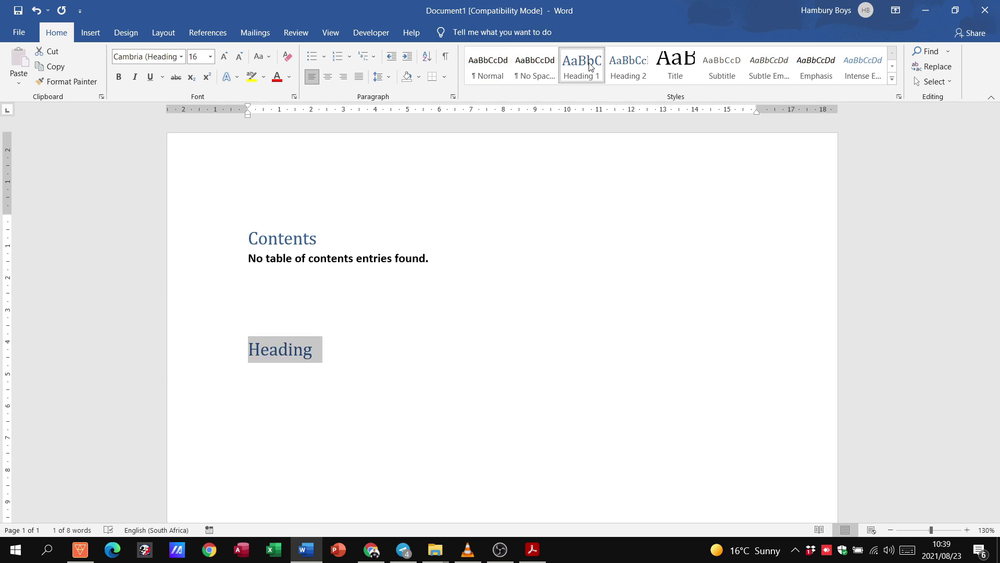
pyautogui.click(307, 224)
pyautogui.click(307, 206)
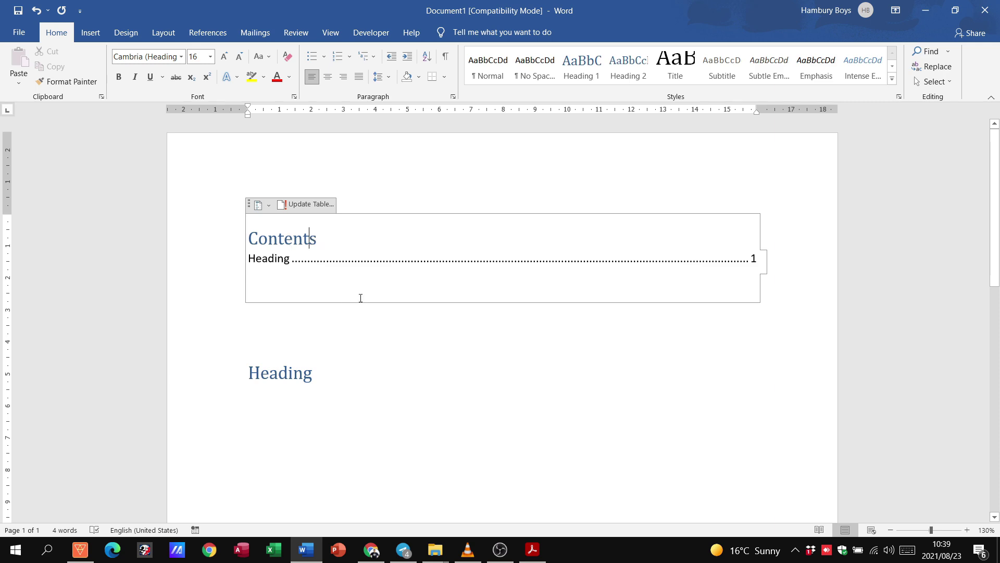
# - Return 'Heading' to Normal style and update the entire contents table
pyautogui.click(225, 377)
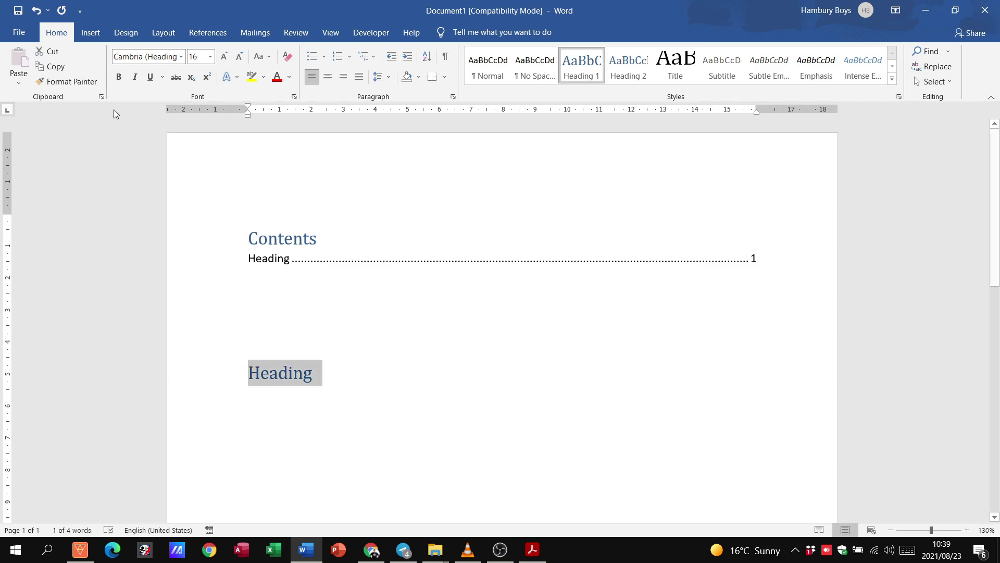
pyautogui.click(499, 81)
pyautogui.click(278, 238)
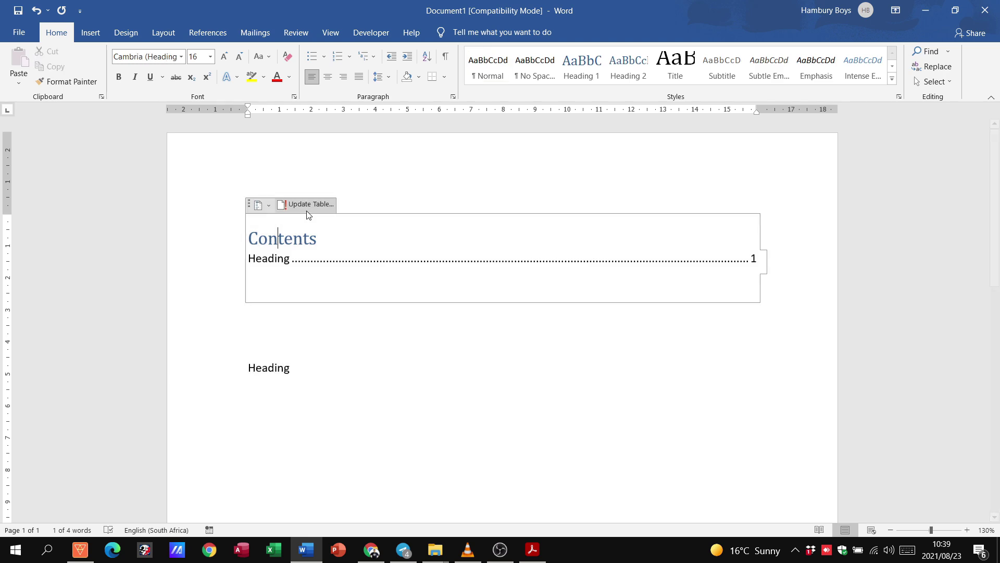
pyautogui.click(307, 207)
pyautogui.click(448, 273)
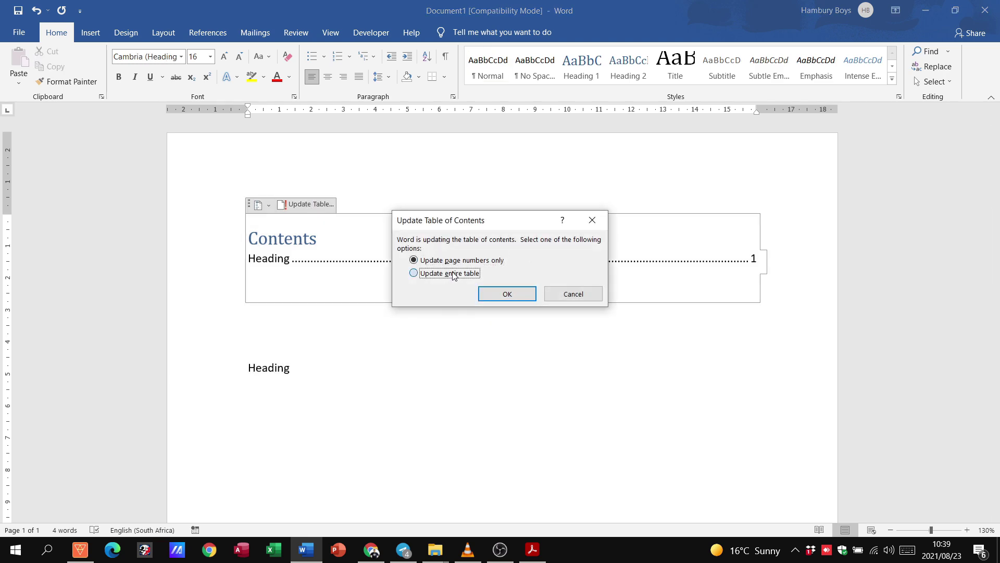
pyautogui.click(507, 294)
pyautogui.click(505, 311)
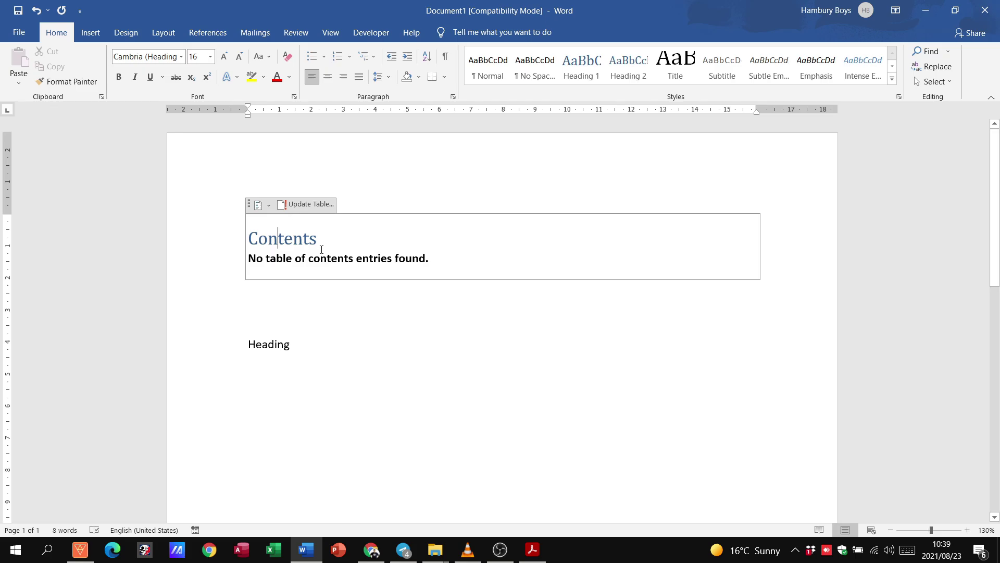
# - Insert a table of figures below the contents, keeping the dotted tab leader
pyautogui.hotkey('alt', 'Tab')
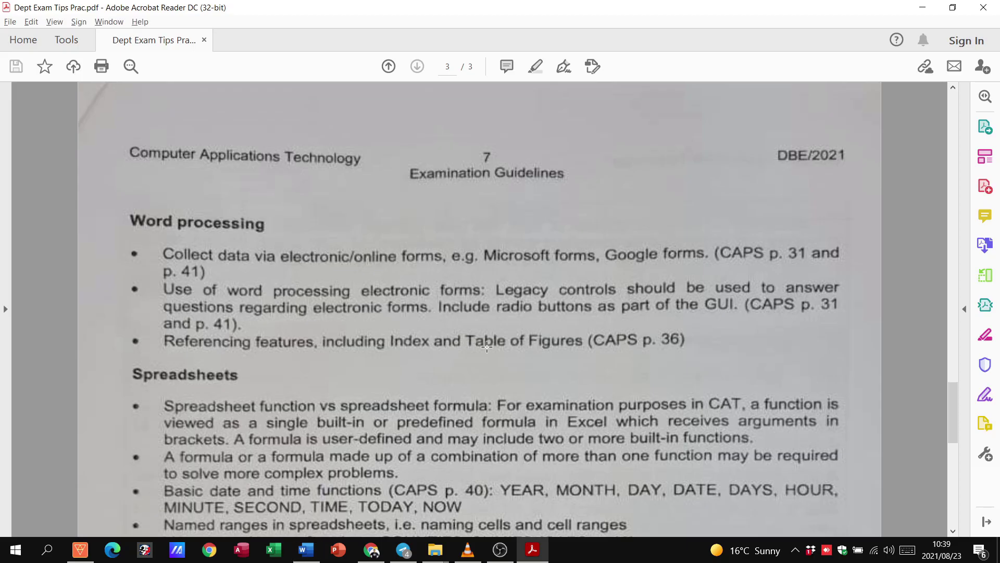
pyautogui.hotkey('alt', 'Tab')
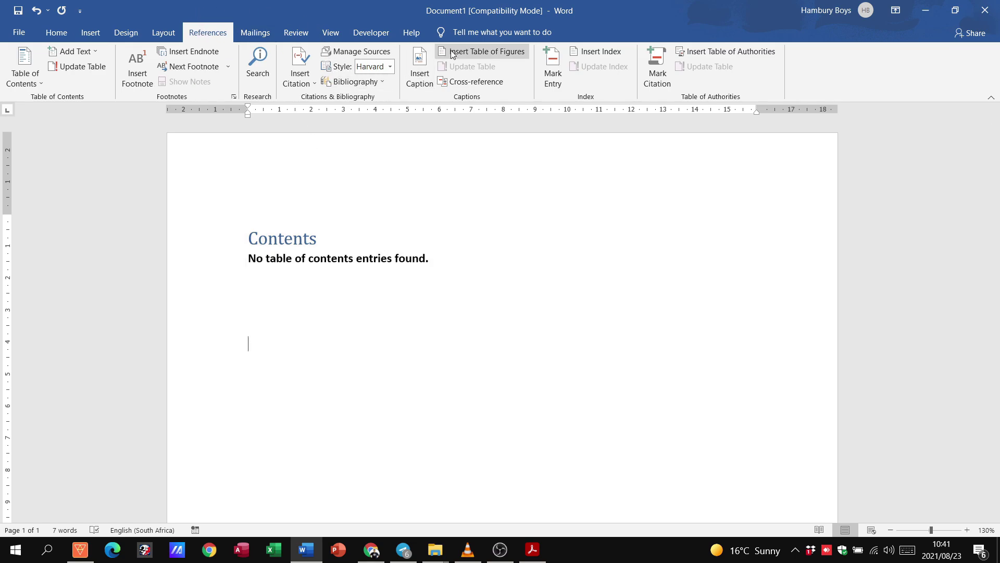
pyautogui.click(477, 52)
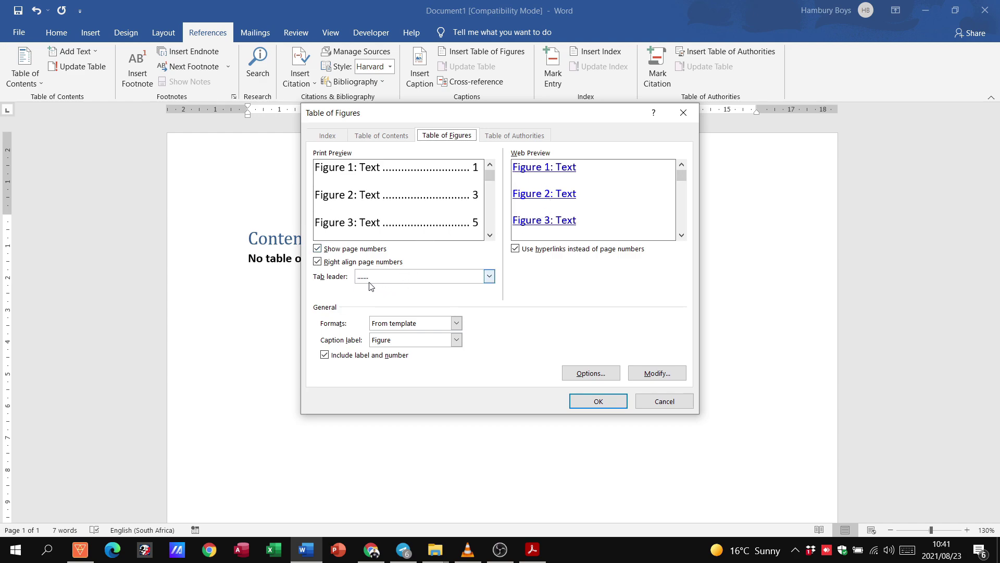
pyautogui.click(382, 278)
pyautogui.click(383, 281)
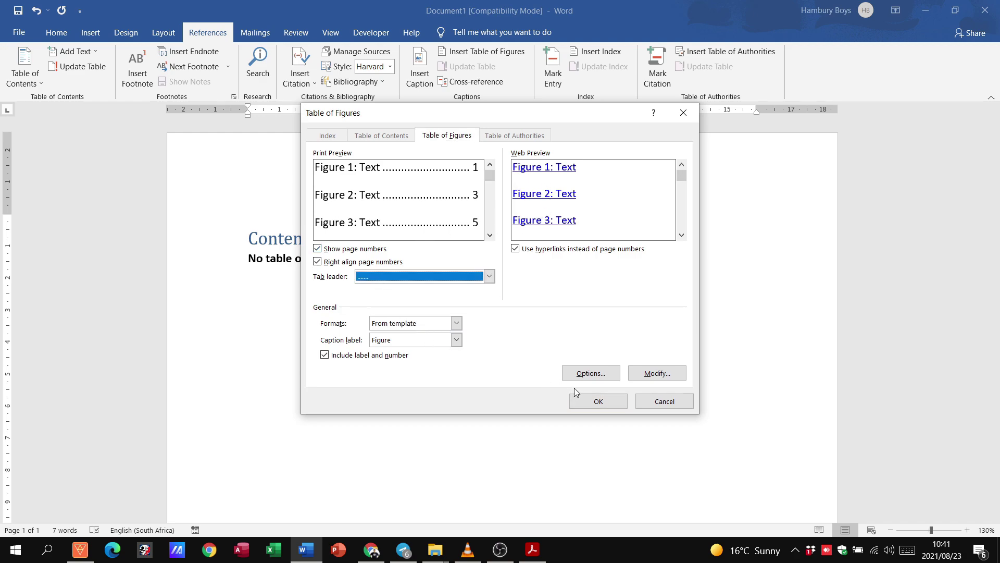
pyautogui.click(587, 399)
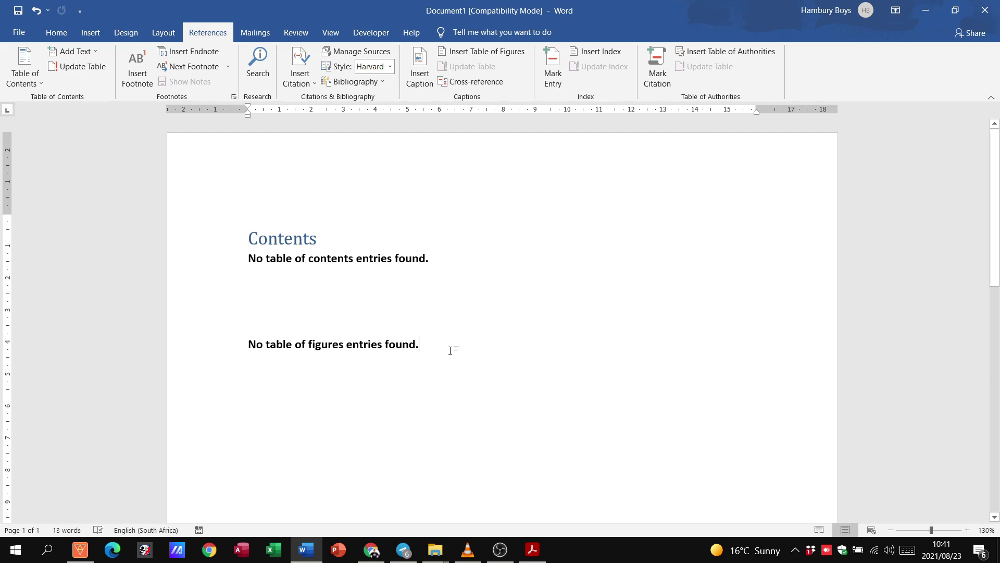
# - Type a 'Heading 1.2' line below the table of figures
pyautogui.press('Return')
pyautogui.press('Return')
pyautogui.press('Return')
pyautogui.write('Heading')
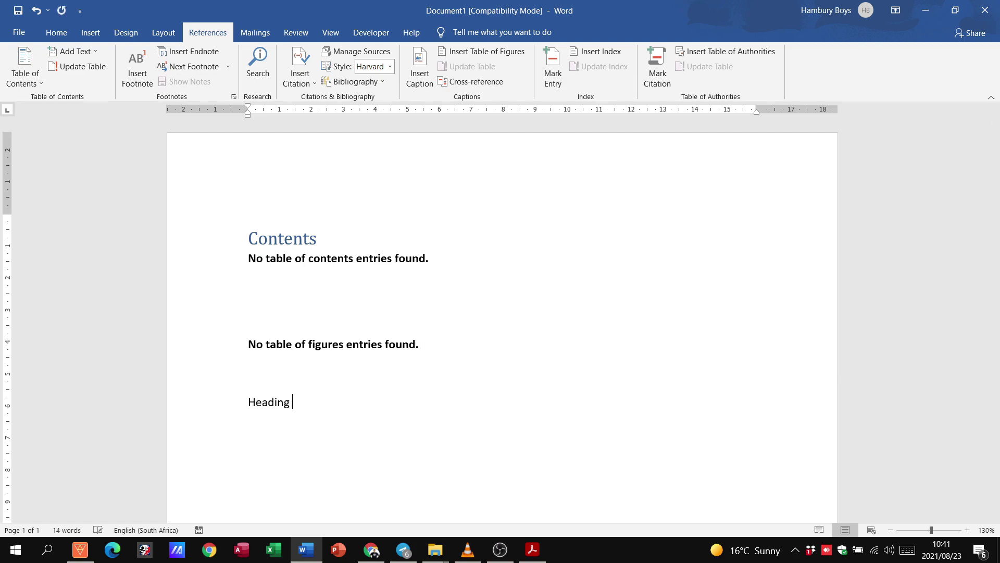
pyautogui.write(' 1 .')
pyautogui.press('Return')
pyautogui.press('BackSpace')
pyautogui.press('BackSpace')
pyautogui.press('BackSpace')
pyautogui.write('.2')
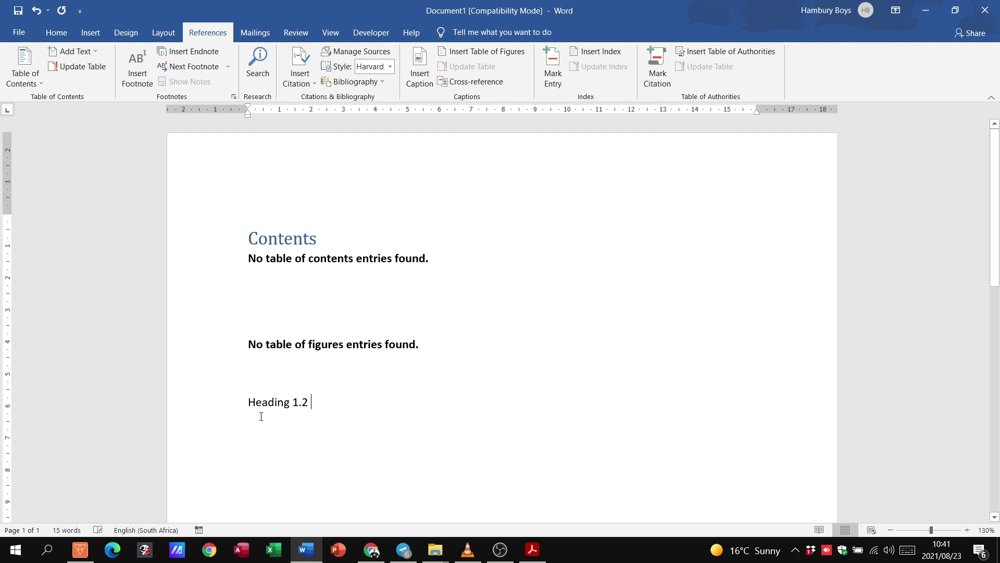
pyautogui.click(255, 392)
# - Style 'Heading 1.2' as Heading 1 and update the contents table to list it
pyautogui.click(229, 404)
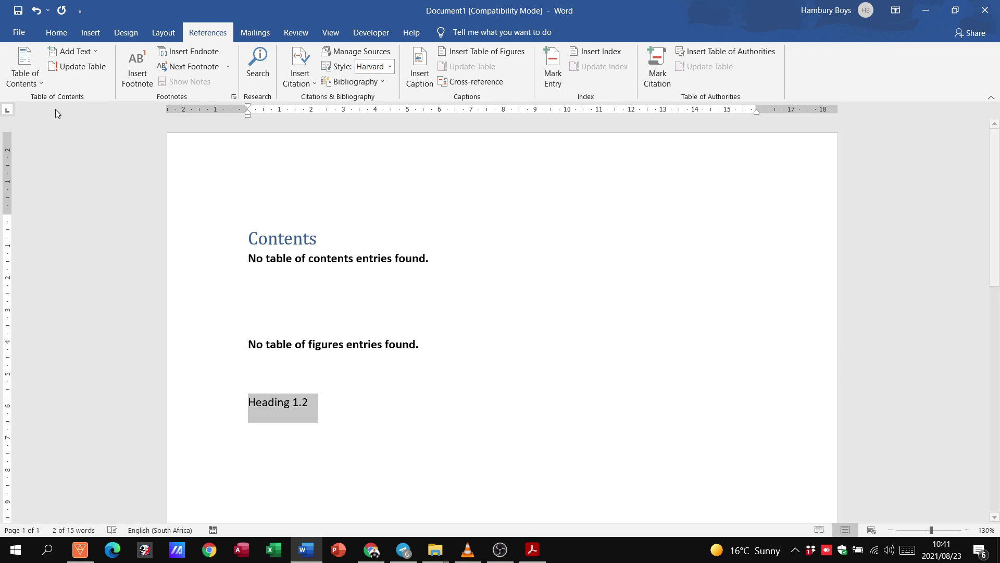
pyautogui.click(56, 32)
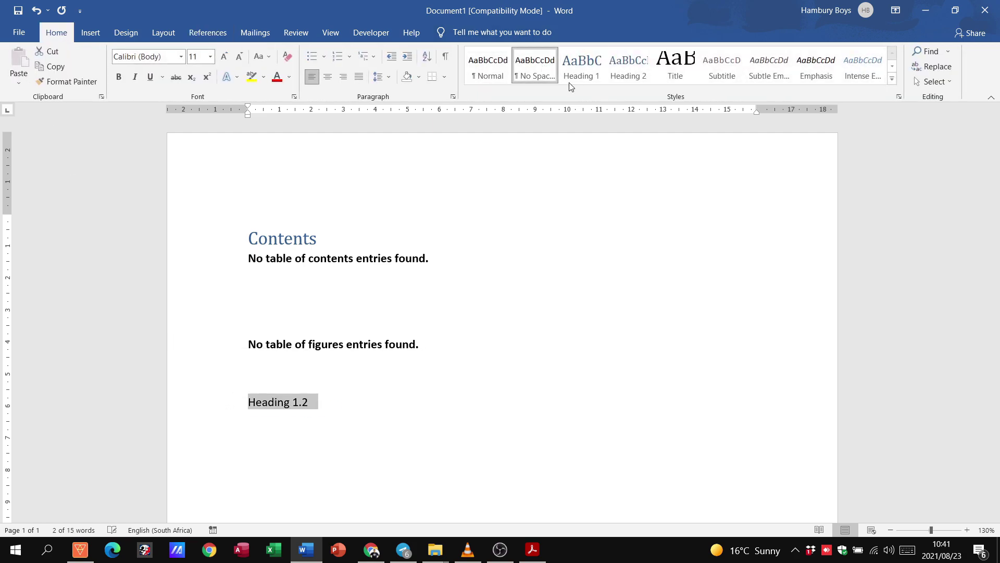
pyautogui.click(581, 65)
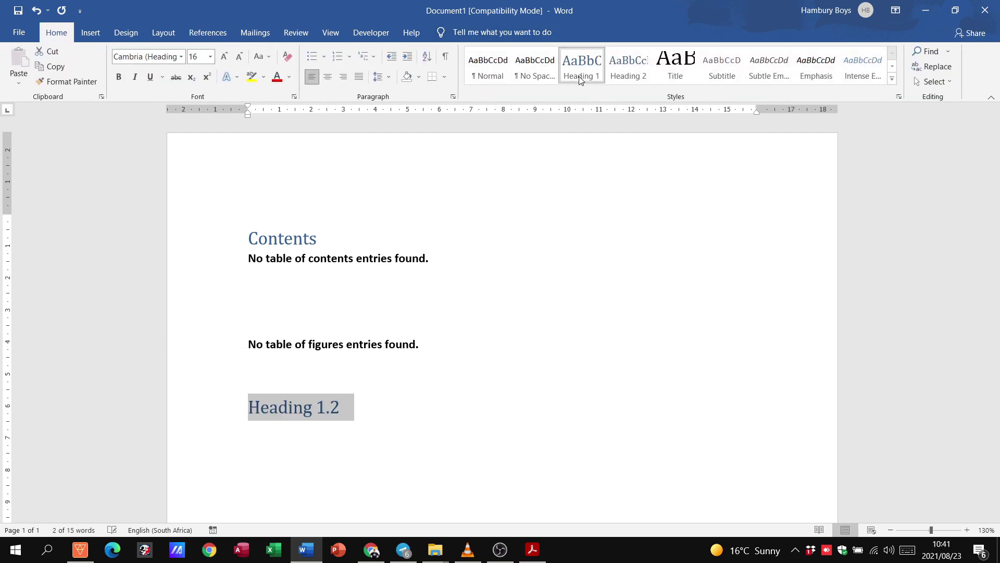
pyautogui.click(259, 238)
pyautogui.click(301, 206)
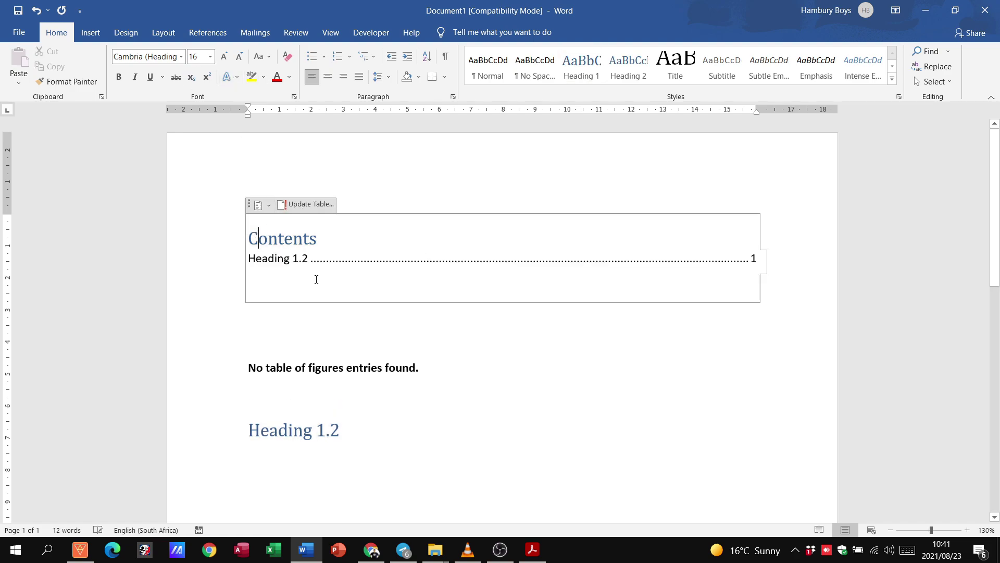
pyautogui.click(331, 367)
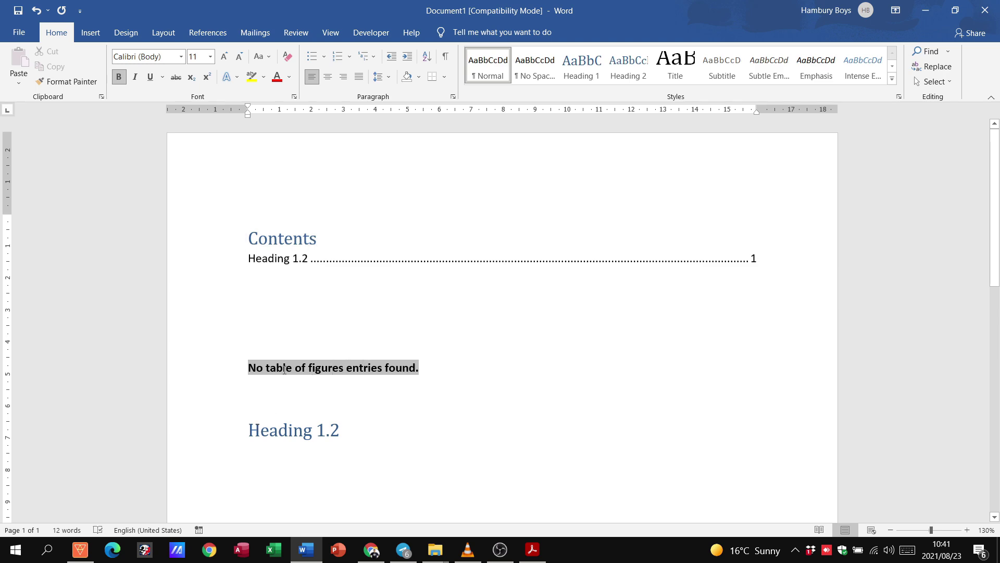
# - Delete the 'Heading 1.2' line and update the entire contents table
pyautogui.click(212, 433)
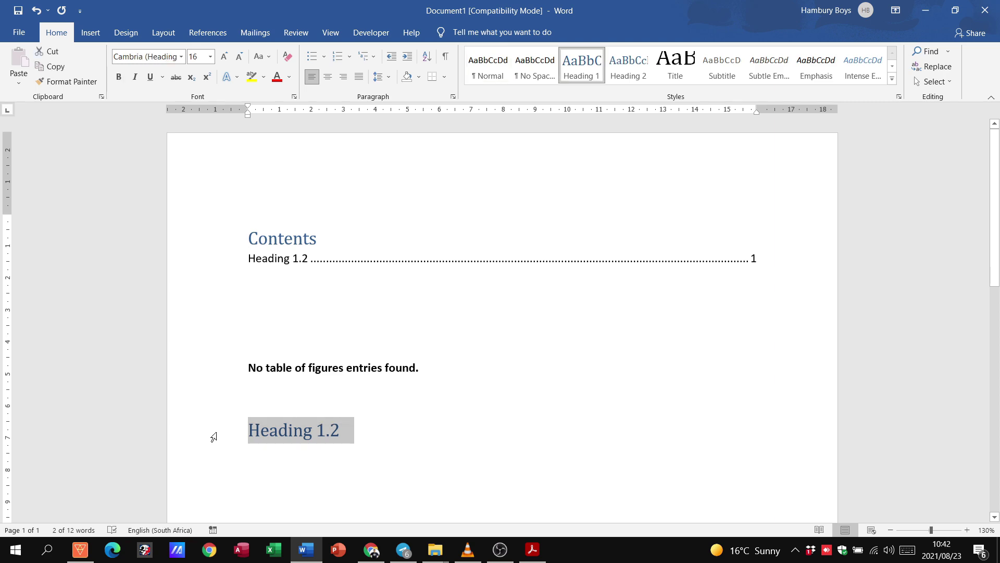
pyautogui.press('Delete')
pyautogui.click(289, 258)
pyautogui.click(306, 205)
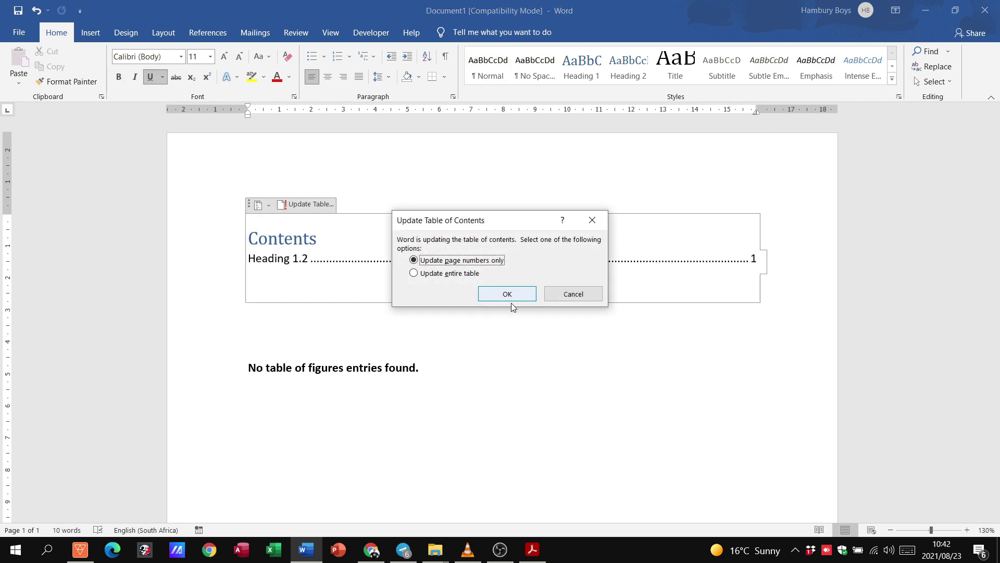
pyautogui.click(473, 274)
pyautogui.click(507, 293)
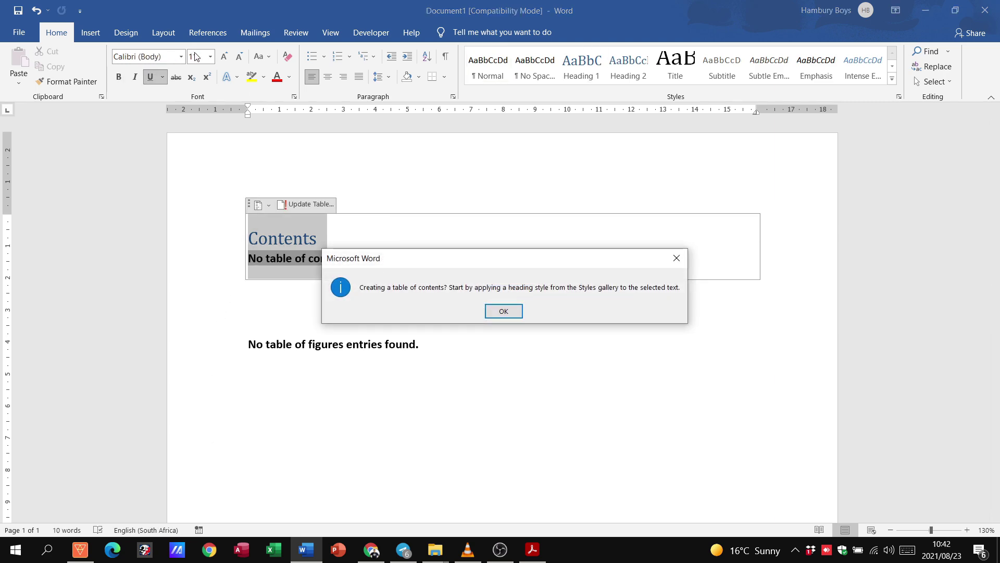
pyautogui.click(504, 312)
pyautogui.click(223, 33)
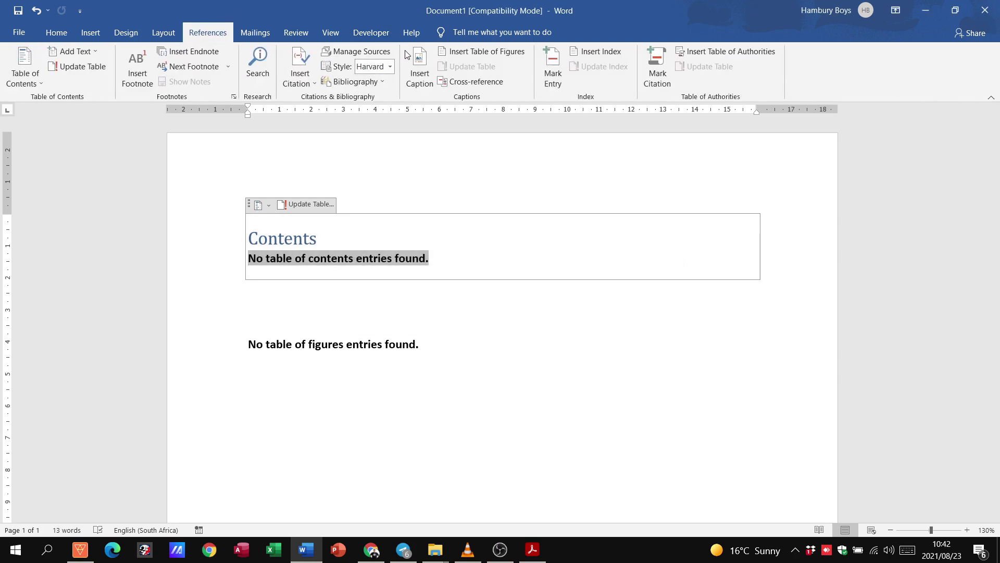
# - Insert the caption 'Figure 1 - Heading 1' below the figures line
pyautogui.click(376, 408)
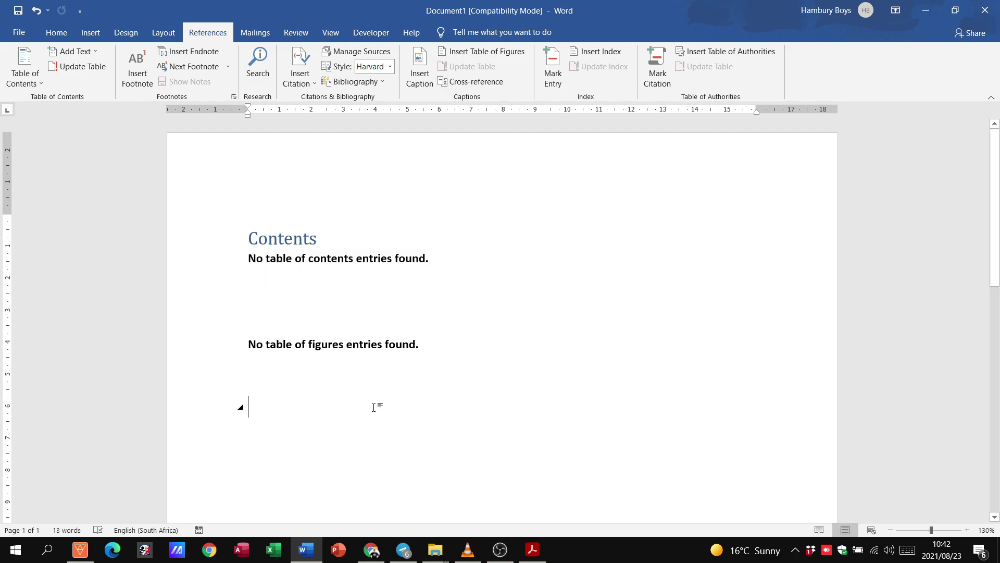
pyautogui.click(420, 83)
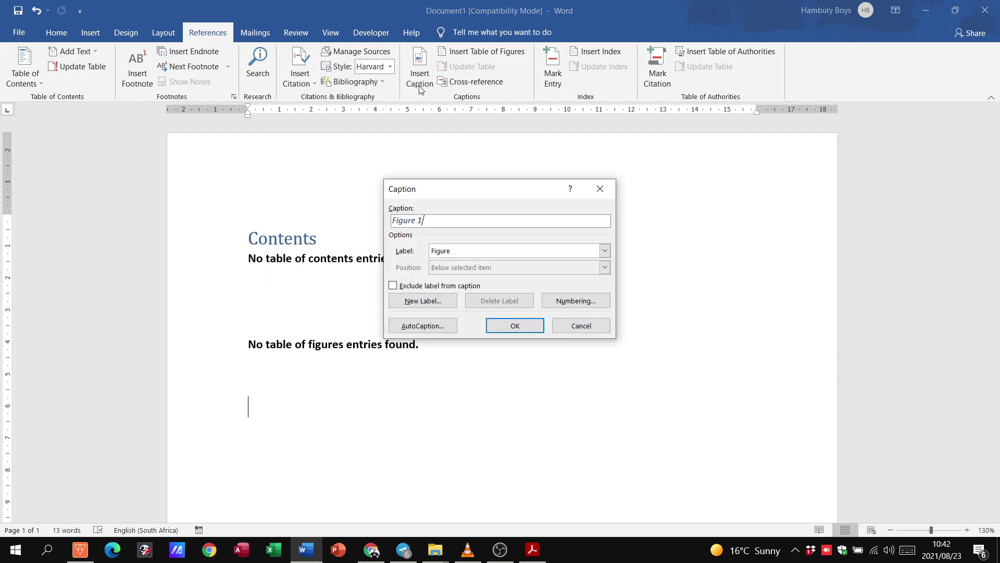
pyautogui.write('- Heading 1')
pyautogui.click(504, 328)
# - Update the table of figures to list Figure 1, then return to the guidelines PDF
pyautogui.click(270, 344)
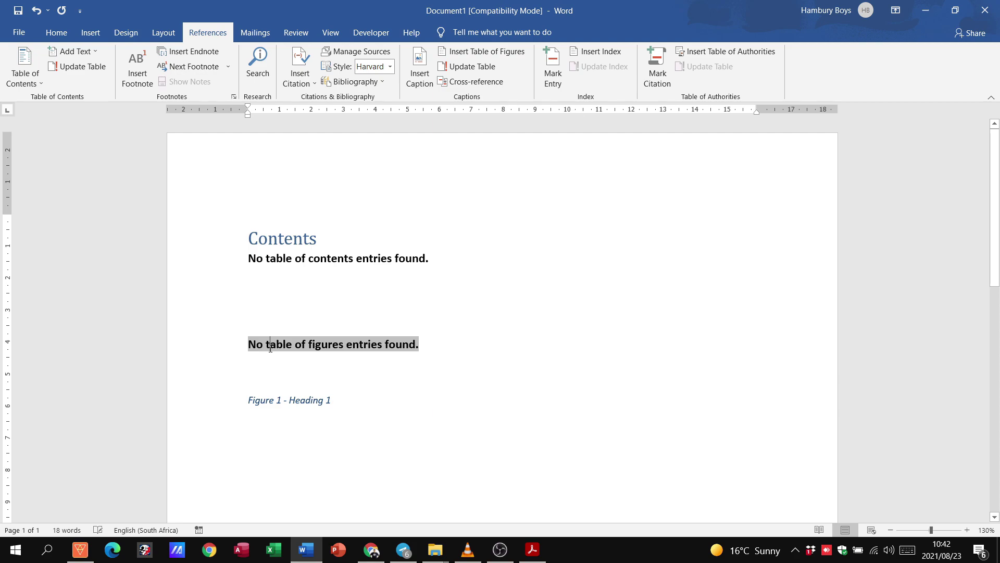
pyautogui.click(489, 66)
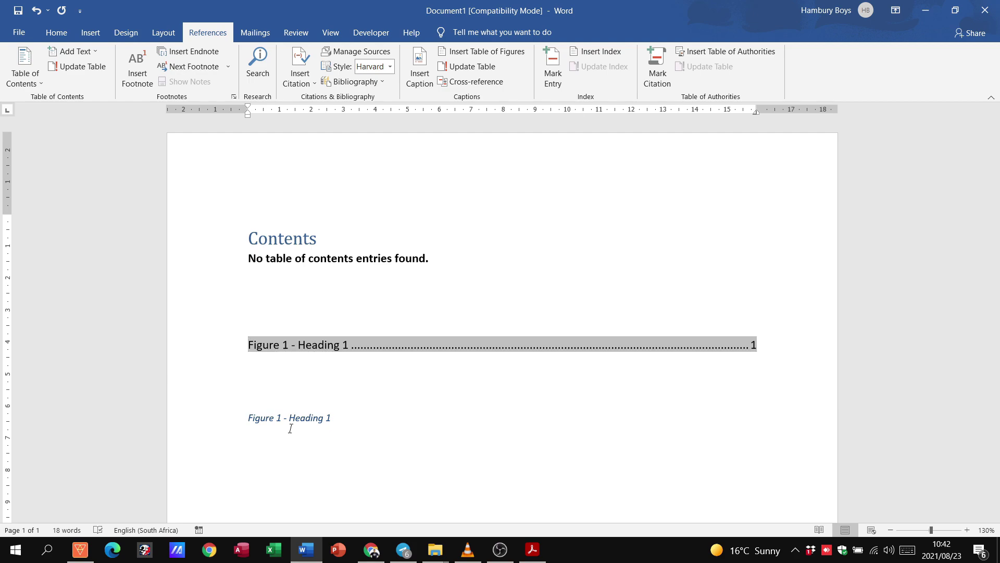
pyautogui.hotkey('alt', 'Tab')
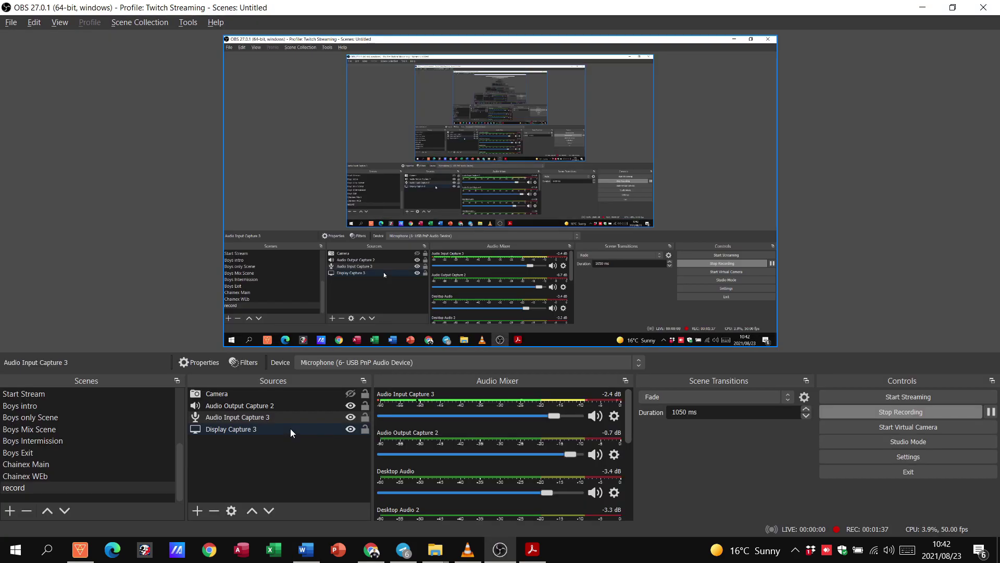
pyautogui.hotkey('alt', 'Tab')
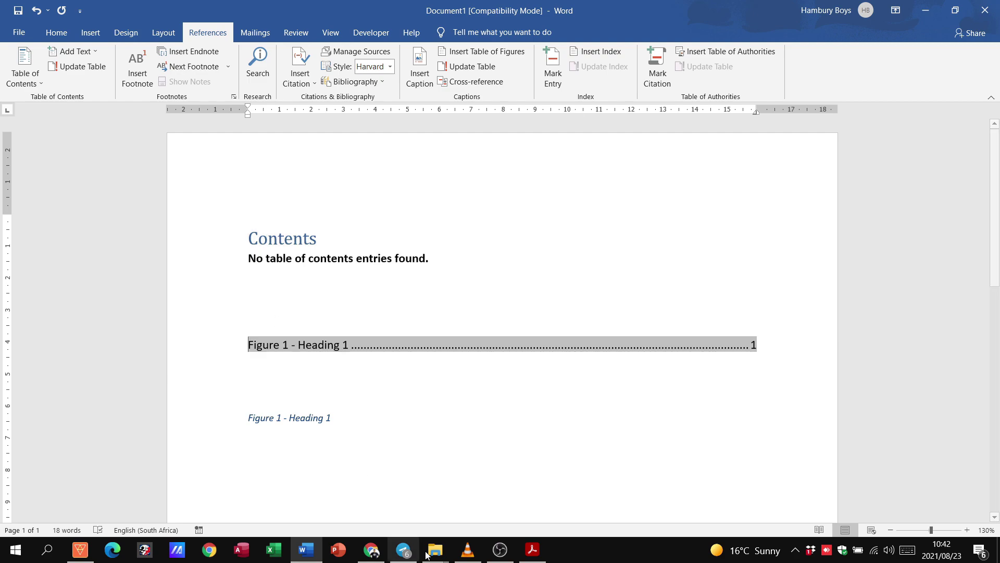
pyautogui.click(542, 557)
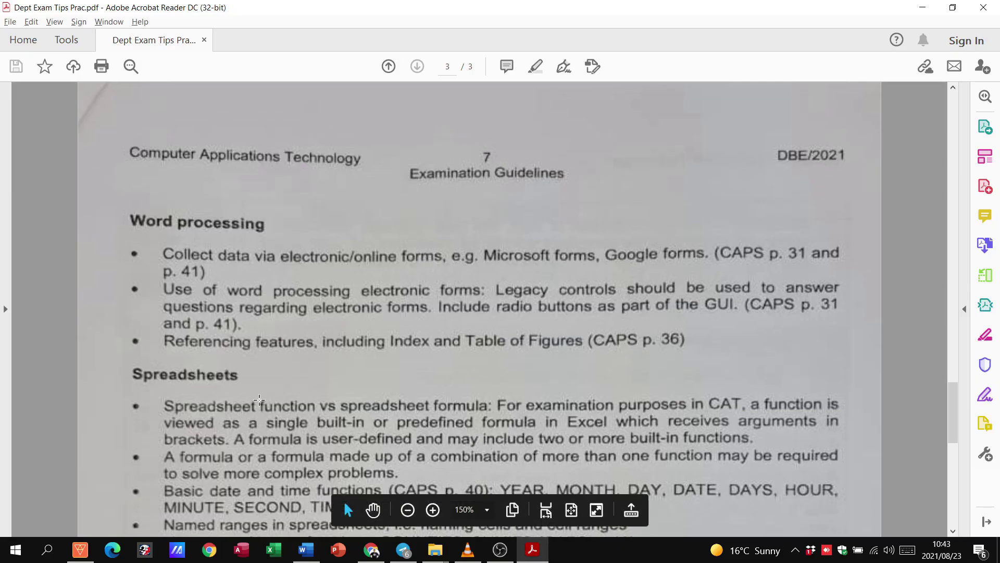
# - Scroll to the Spreadsheets guidelines, then switch to Excel from the taskbar
pyautogui.scroll(-3, 217, 394)
pyautogui.scroll(-1, 216, 394)
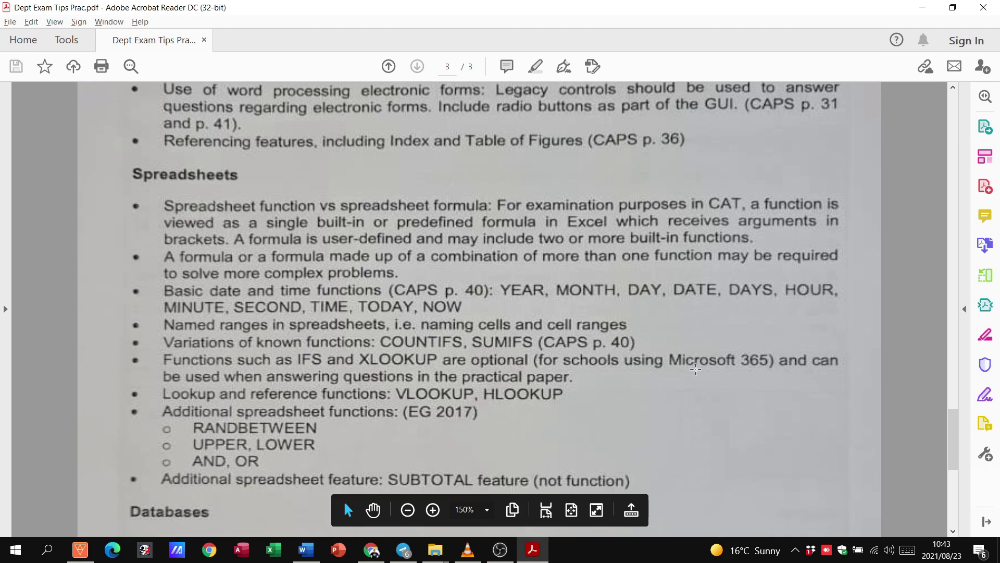
pyautogui.scroll(-1, 726, 383)
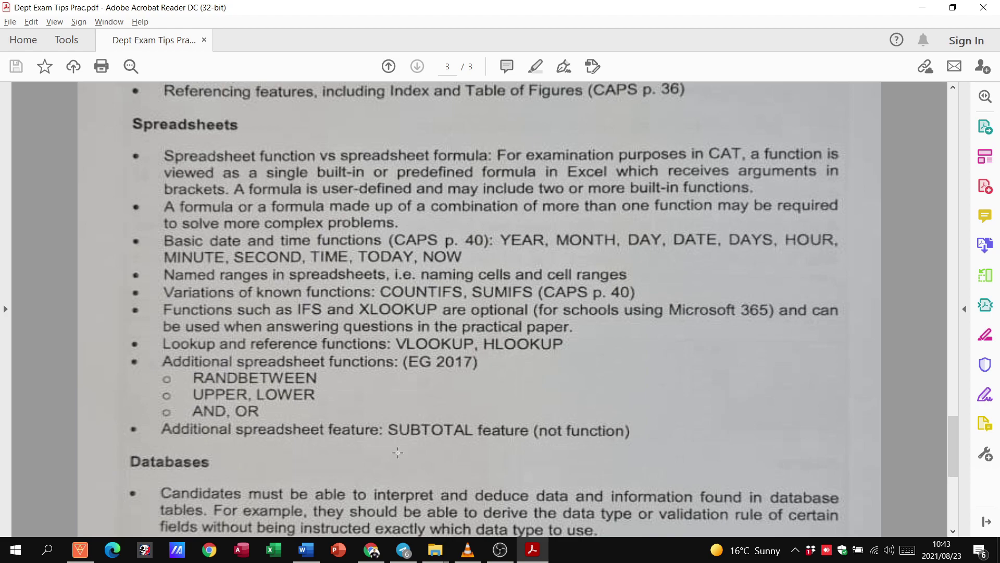
pyautogui.click(286, 556)
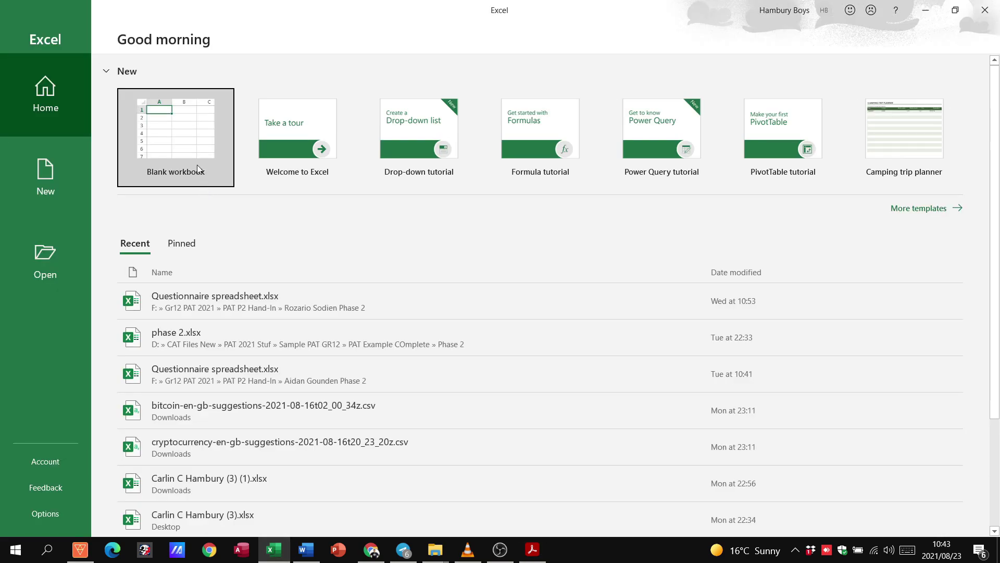
# - Create blank workbook Book1, browse cells E9, H7 and the Insert and Page Layout ribbons, then return to the PDF
pyautogui.click(185, 129)
pyautogui.click(219, 257)
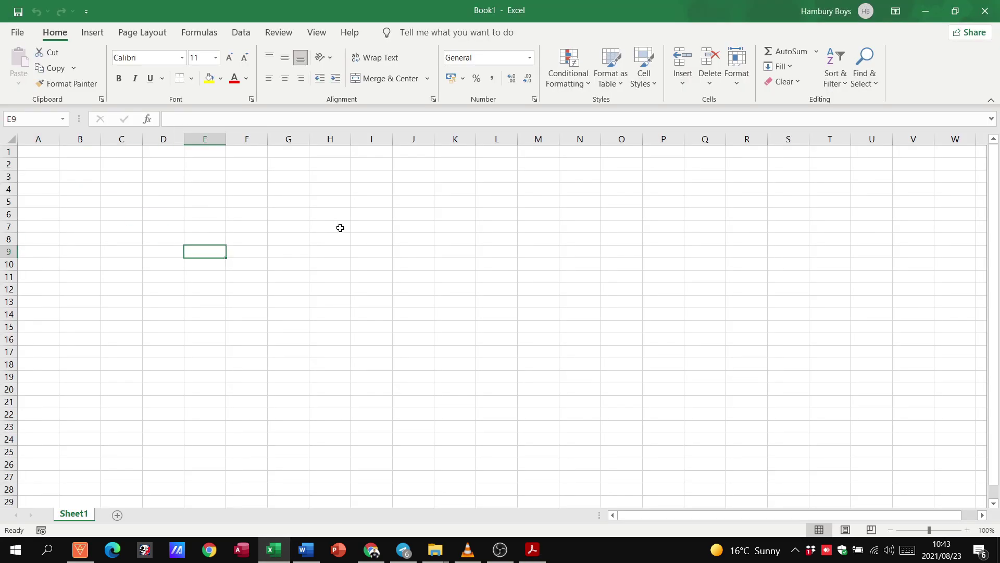
pyautogui.click(339, 228)
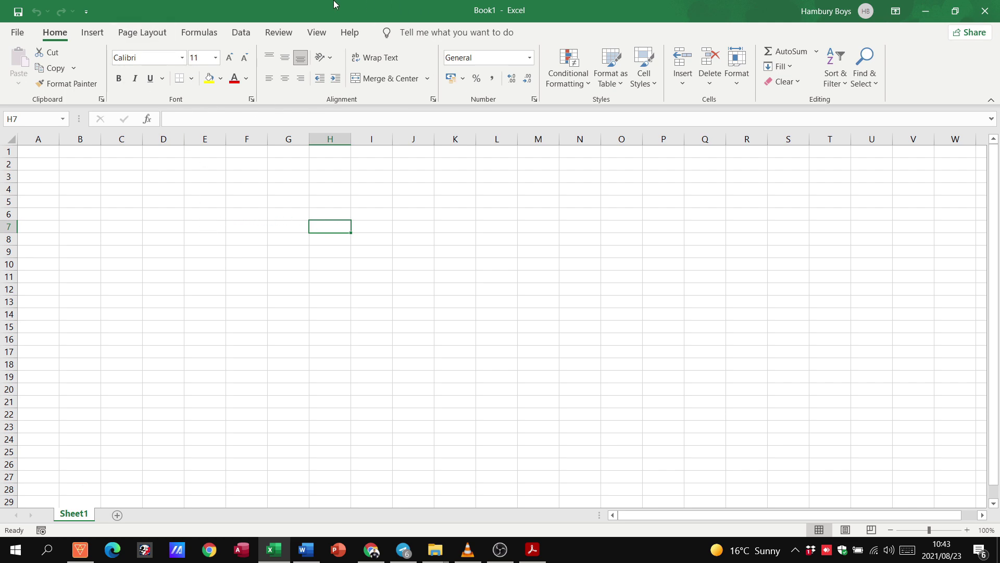
pyautogui.click(99, 34)
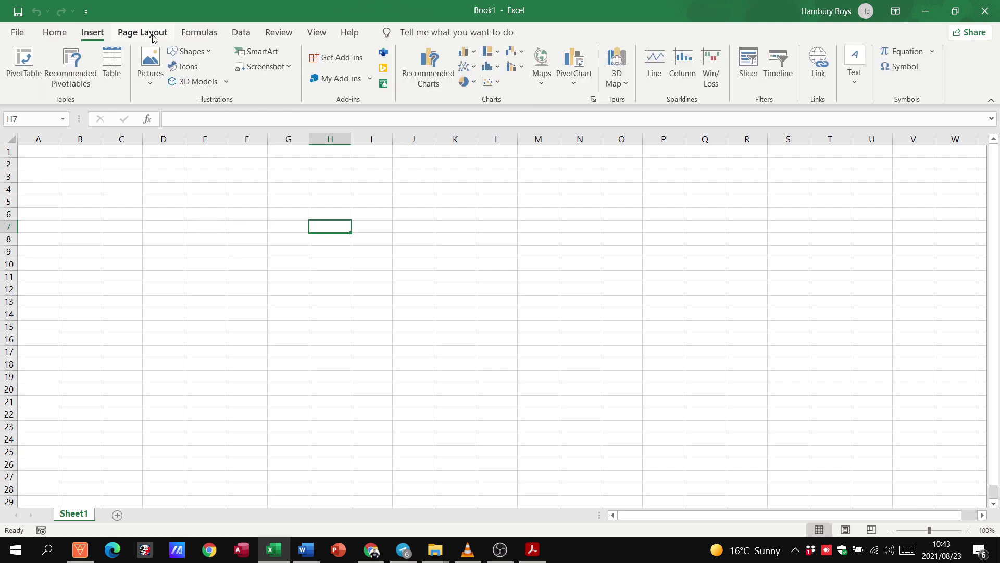
pyautogui.click(149, 33)
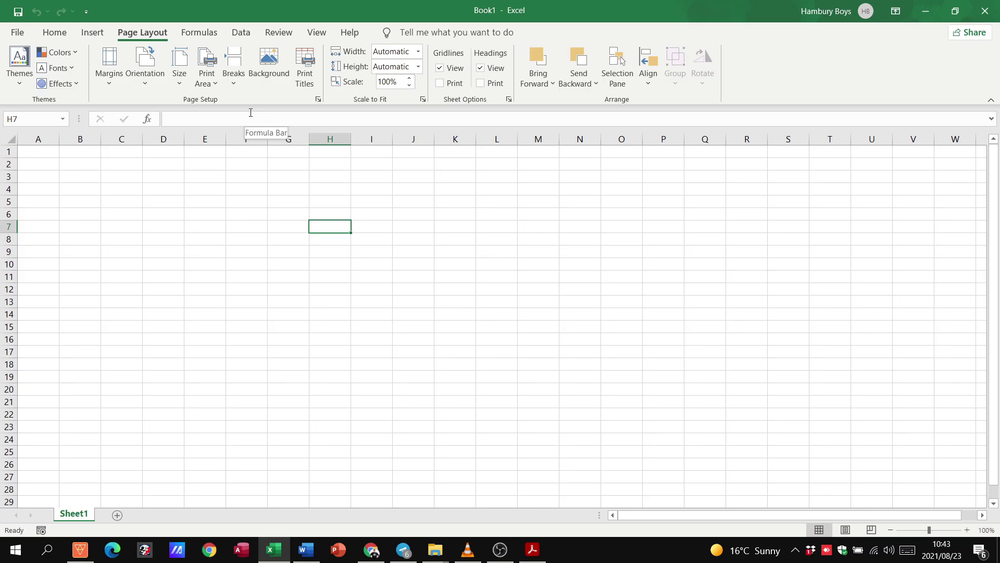
pyautogui.hotkey('alt', 'Tab')
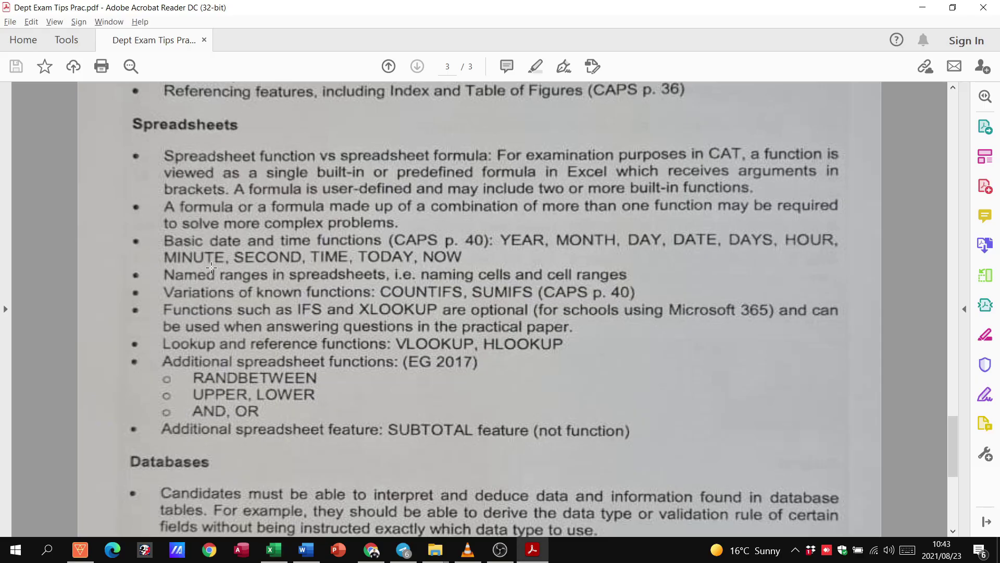
# - Scroll down page 3 of the PDF to the Databases, HTML tag and General transfer-of-skill tips
pyautogui.click(456, 293)
pyautogui.click(527, 291)
pyautogui.scroll(-1, 356, 391)
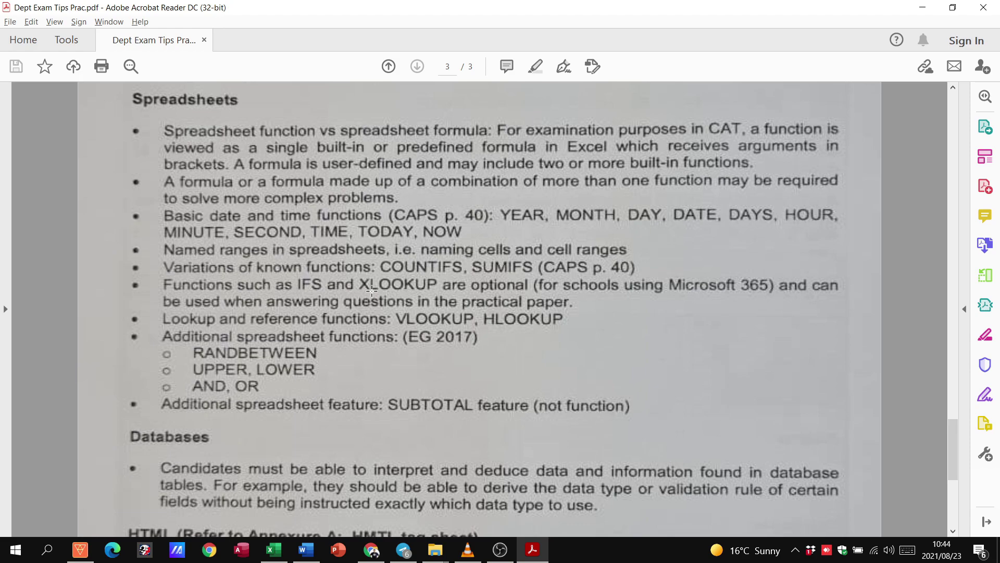
pyautogui.scroll(-2, 371, 290)
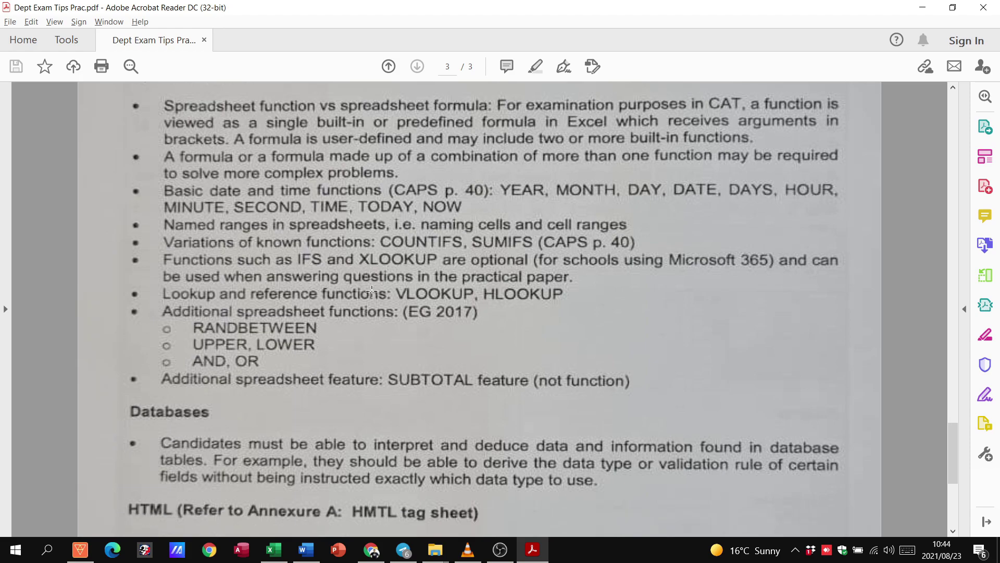
pyautogui.scroll(-3, 361, 279)
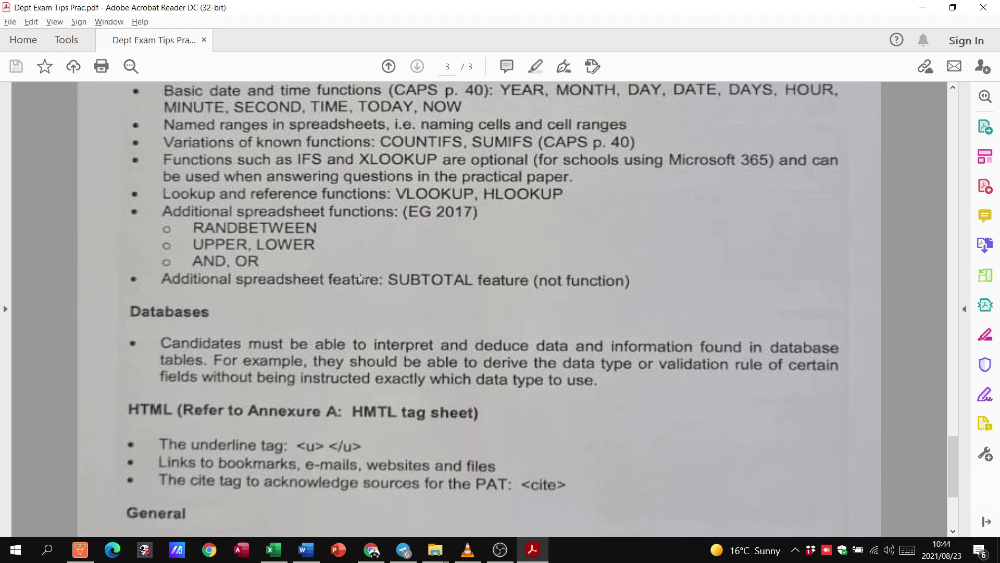
pyautogui.scroll(-2, 361, 279)
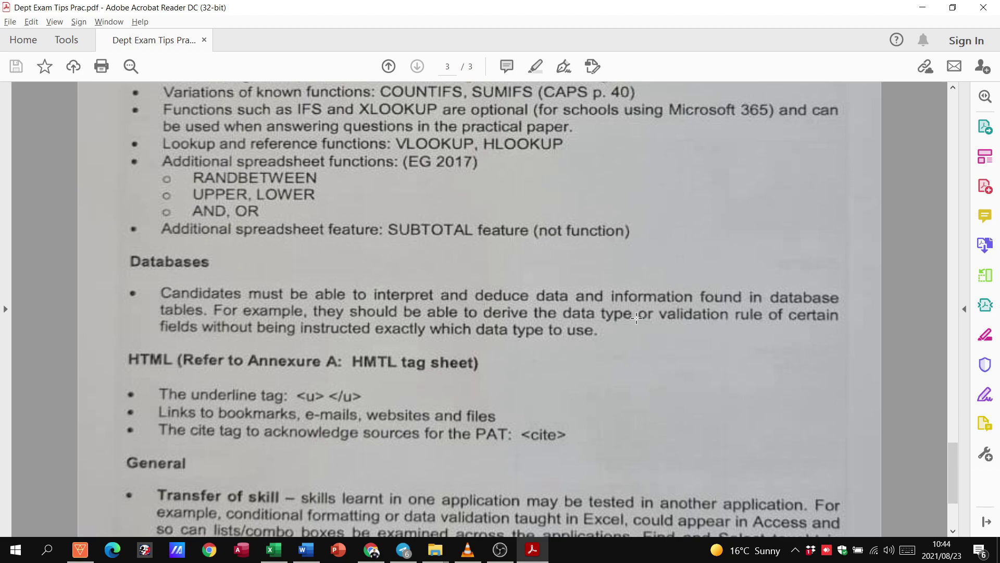
pyautogui.scroll(-1, 507, 300)
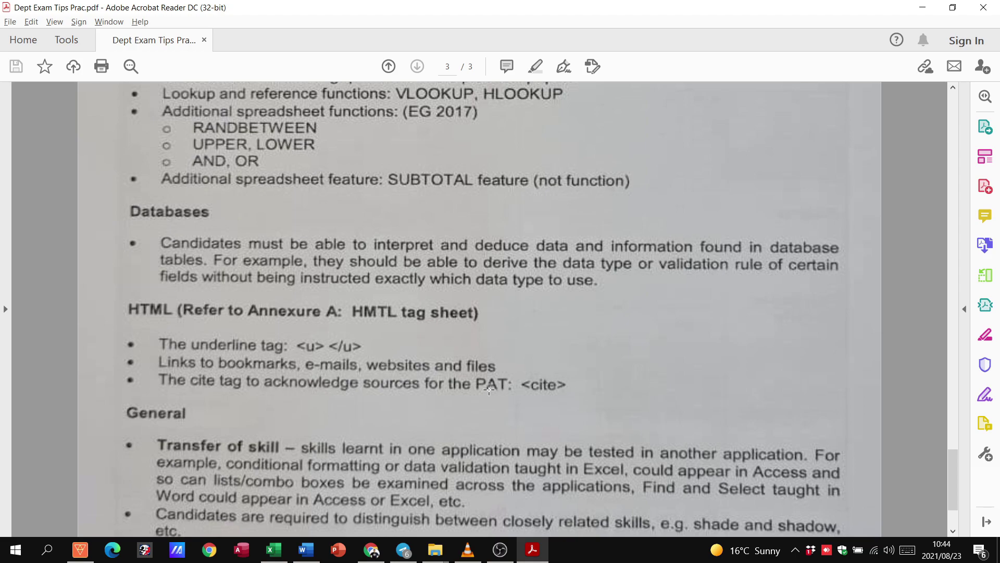
# - Read to the bottom of page 3, then return to the page 2 scope table totalling 150 marks
pyautogui.scroll(-3, 490, 390)
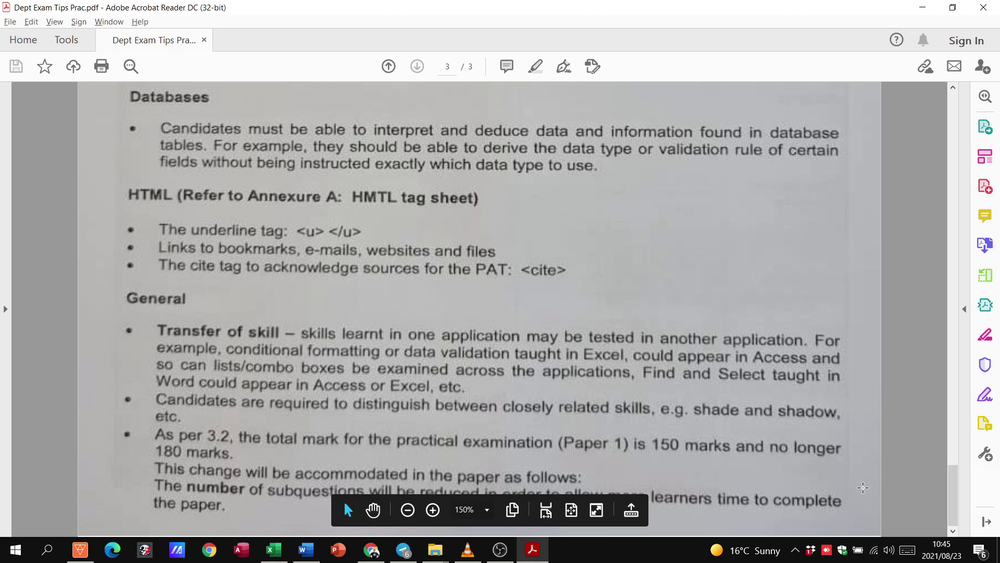
pyautogui.moveTo(954, 496); pyautogui.dragTo(963, 316)
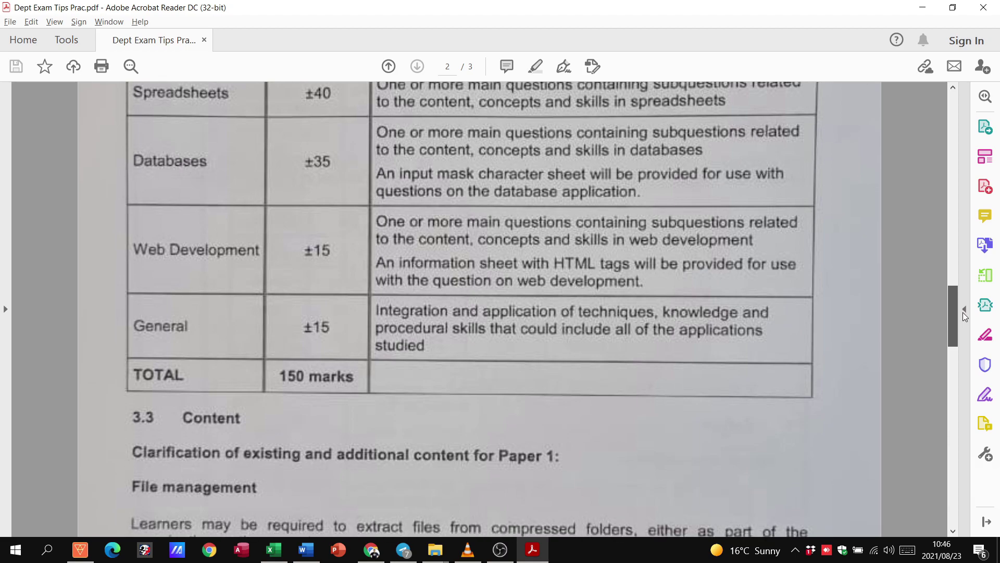